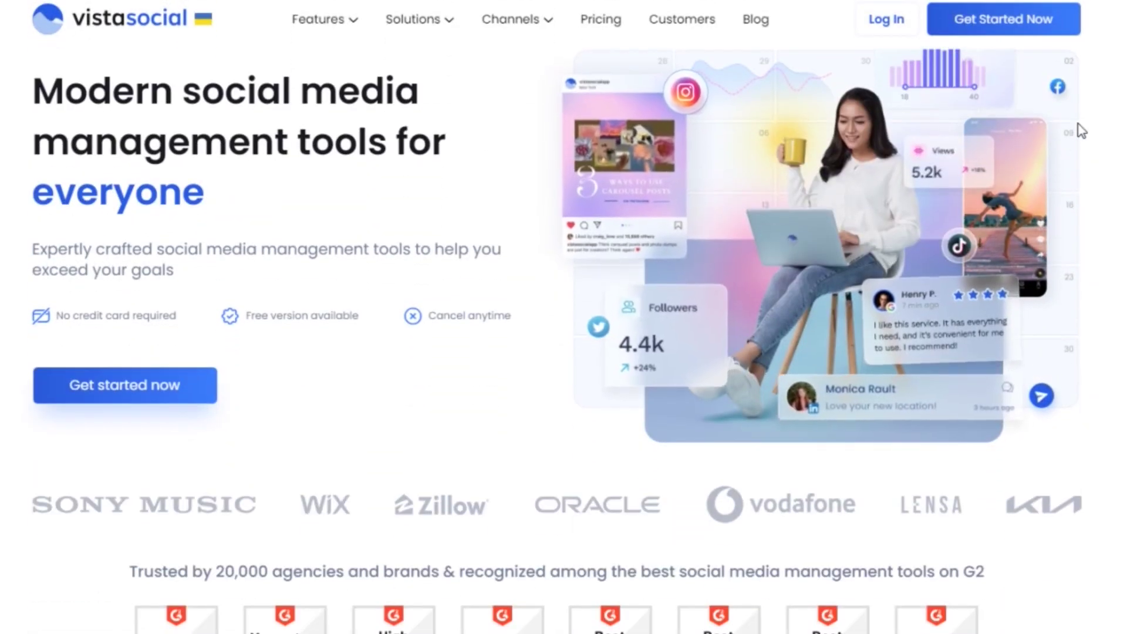
scroll(1068, 143, "down", 8)
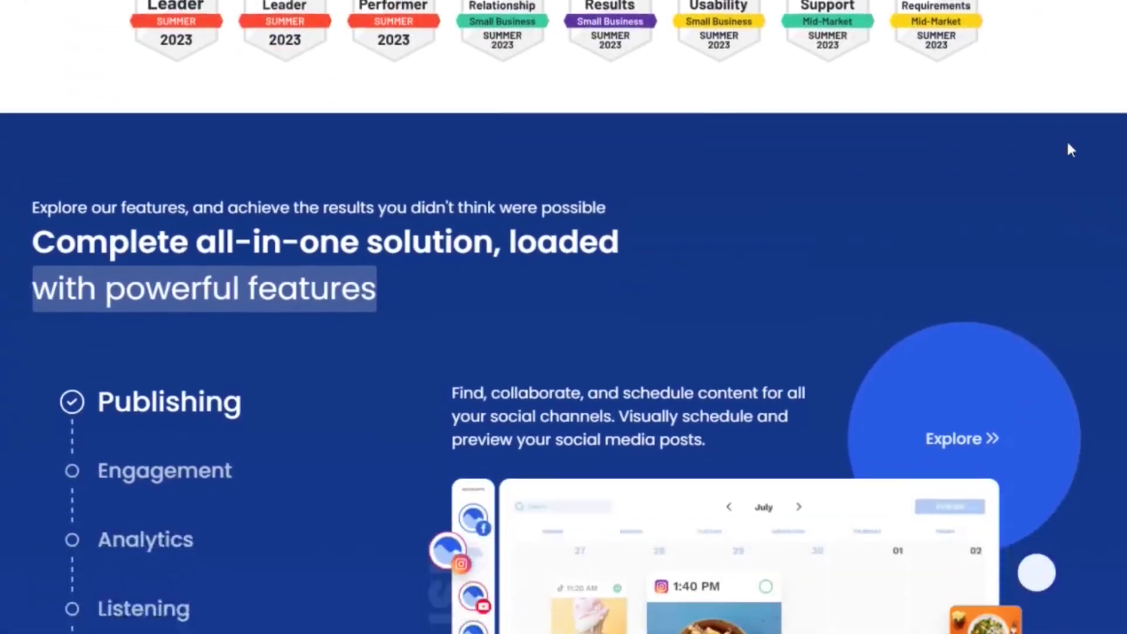
scroll(1071, 148, "down", 4)
scroll(1070, 148, "down", 3)
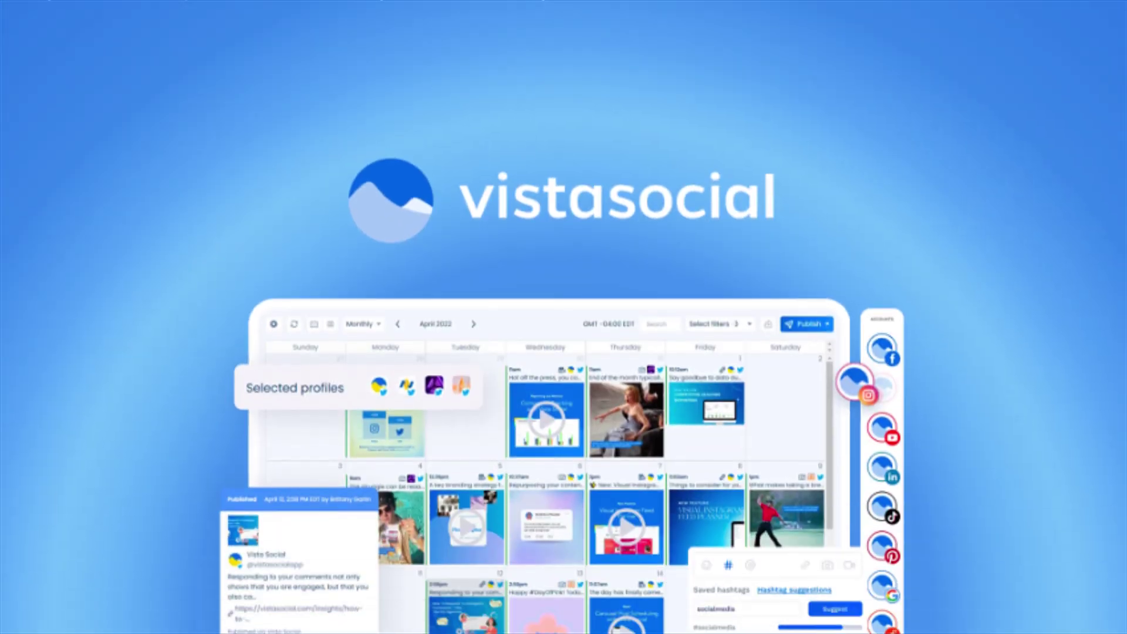
scroll(167, 255, "down", 4)
scroll(159, 247, "down", 4)
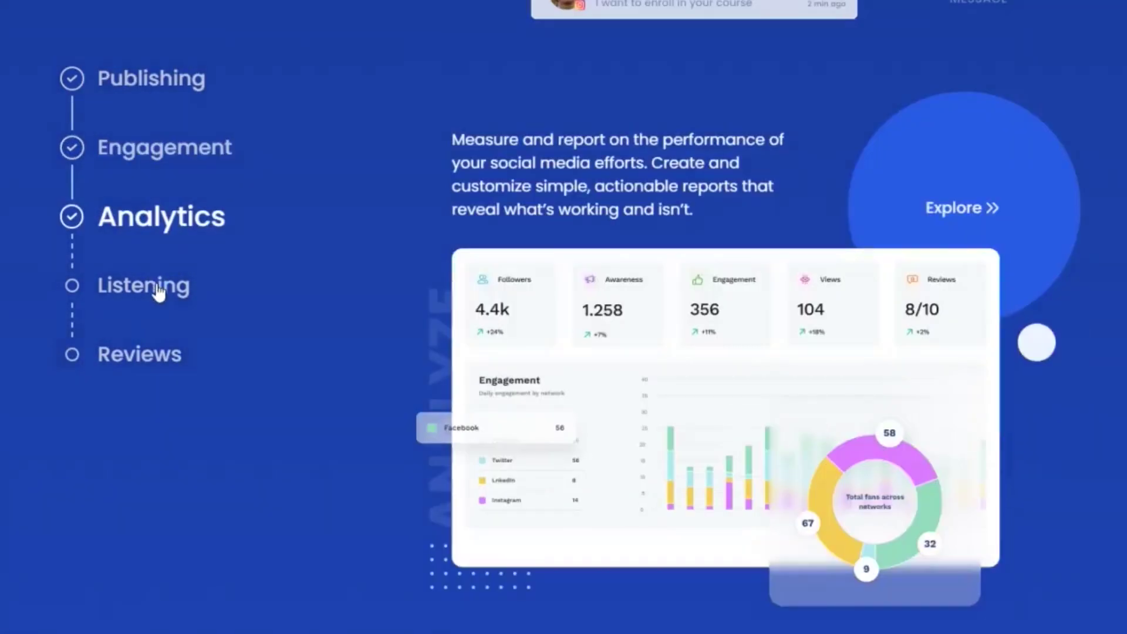
Step: Browse the Listening and Reviews feature descriptions, then confirm the chosen office video for the post
left_click(157, 294)
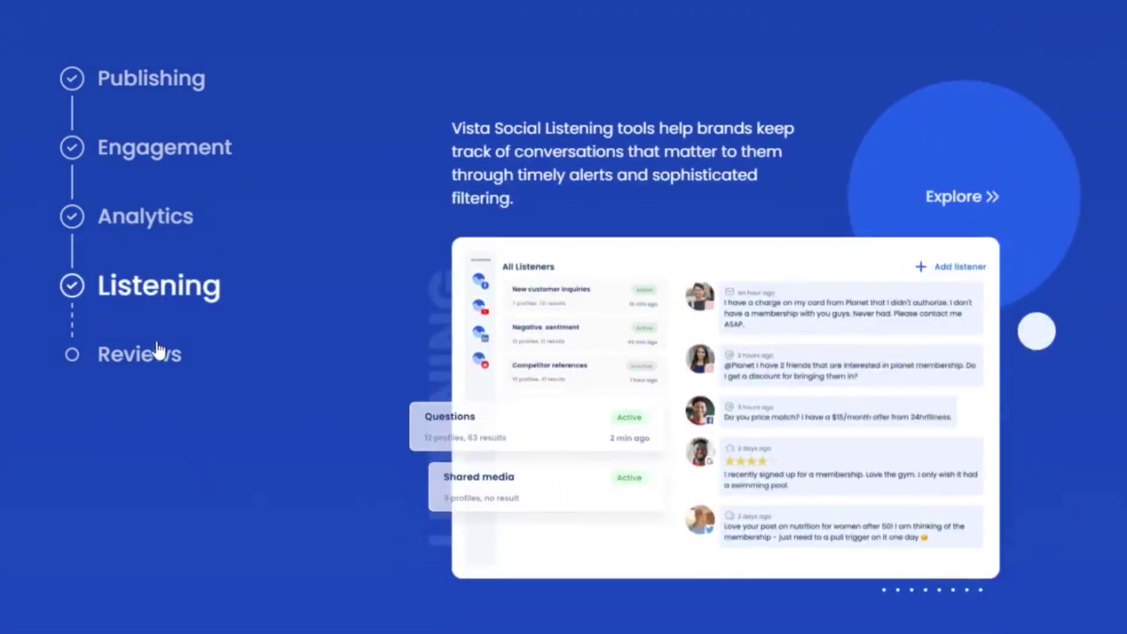
left_click(159, 351)
scroll(369, 210, "down", 4)
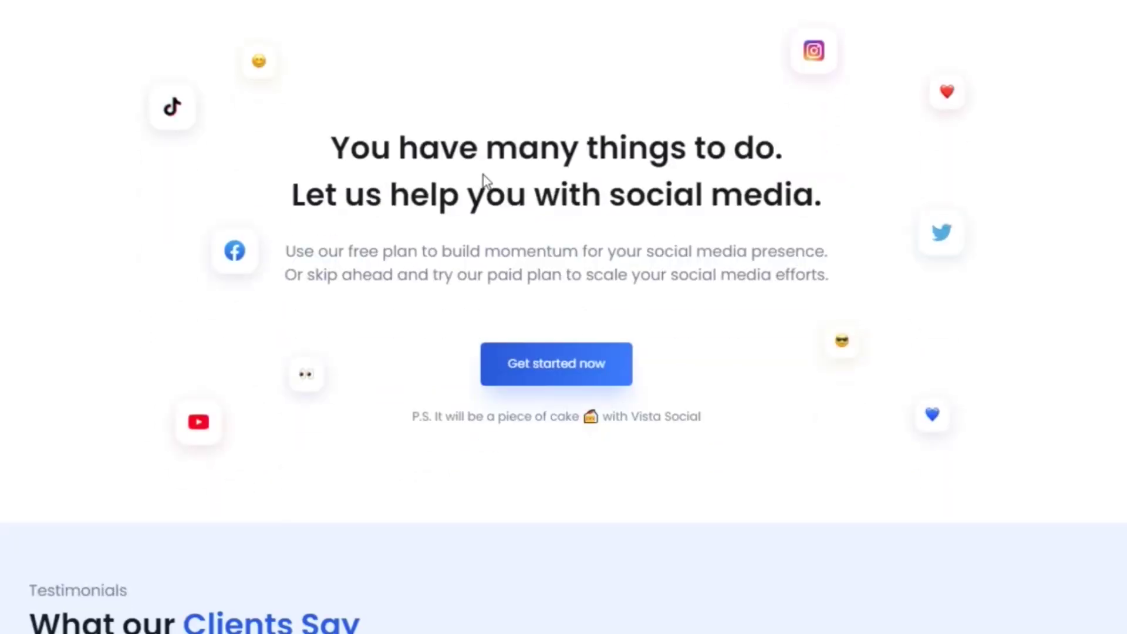
scroll(379, 291, "down", 3)
scroll(491, 169, "down", 2)
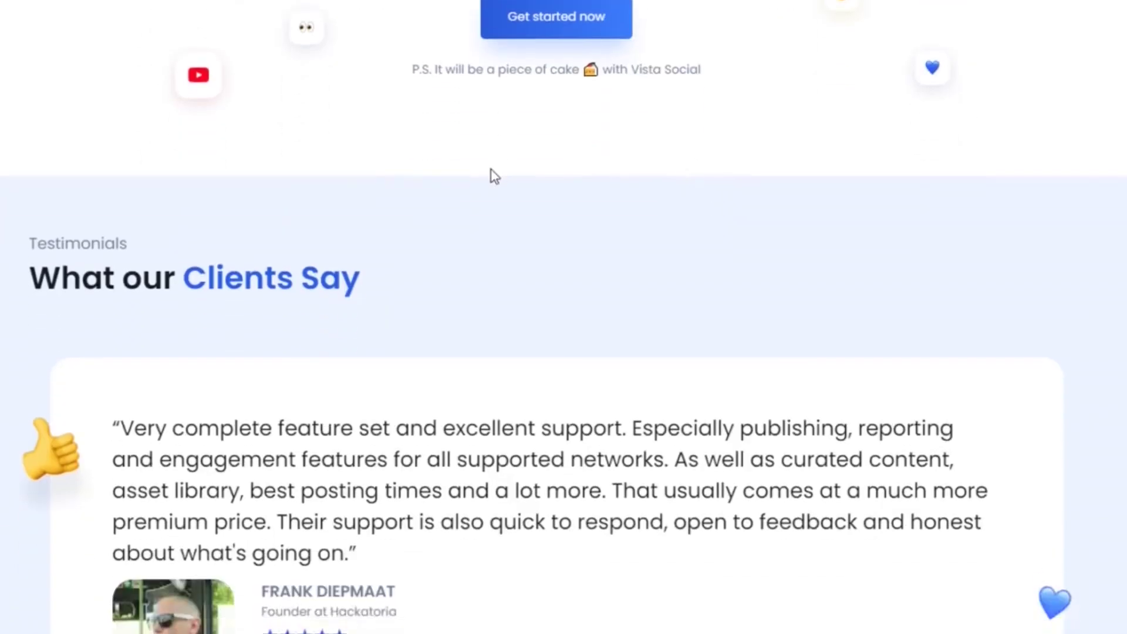
scroll(491, 169, "down", 4)
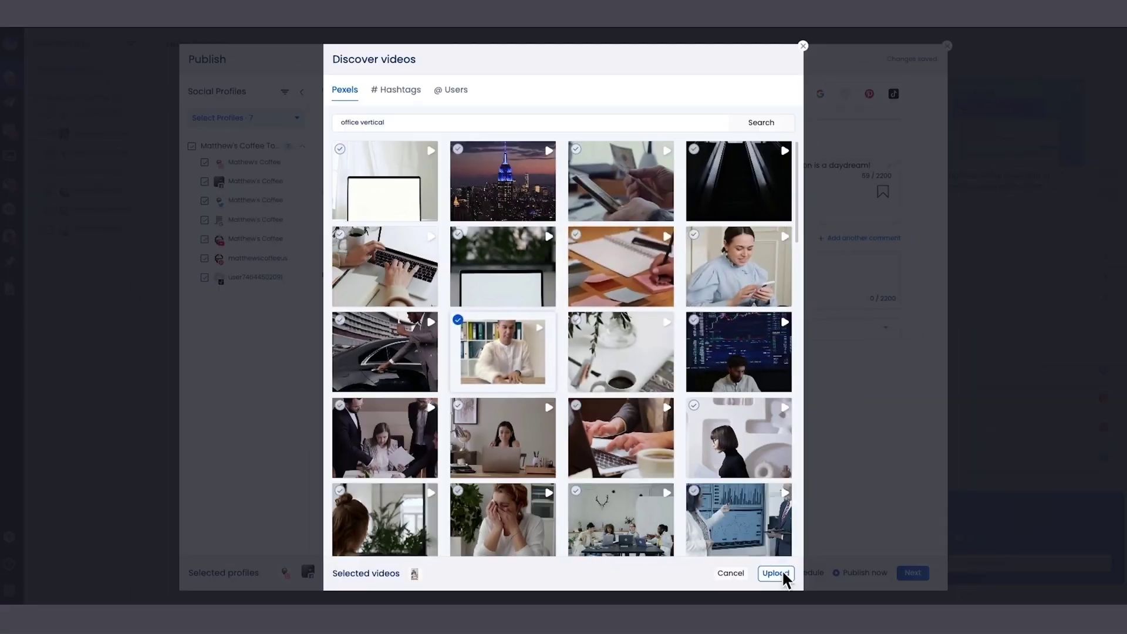
left_click(782, 570)
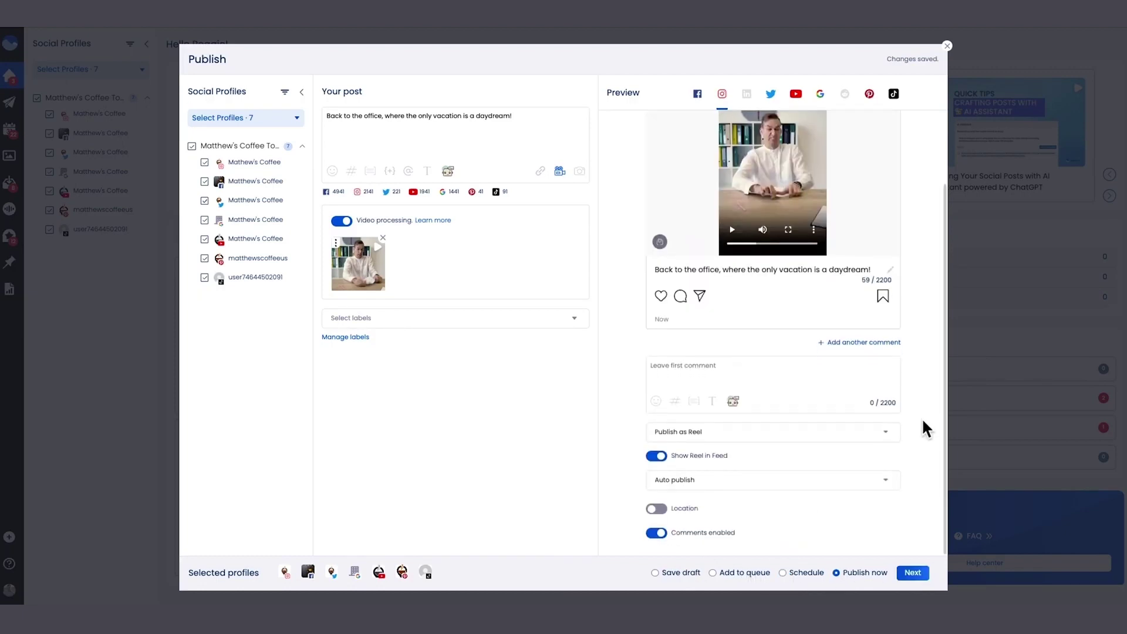
Step: Review the Instagram post format options and switch to scheduling the three profiles individually
left_click(886, 432)
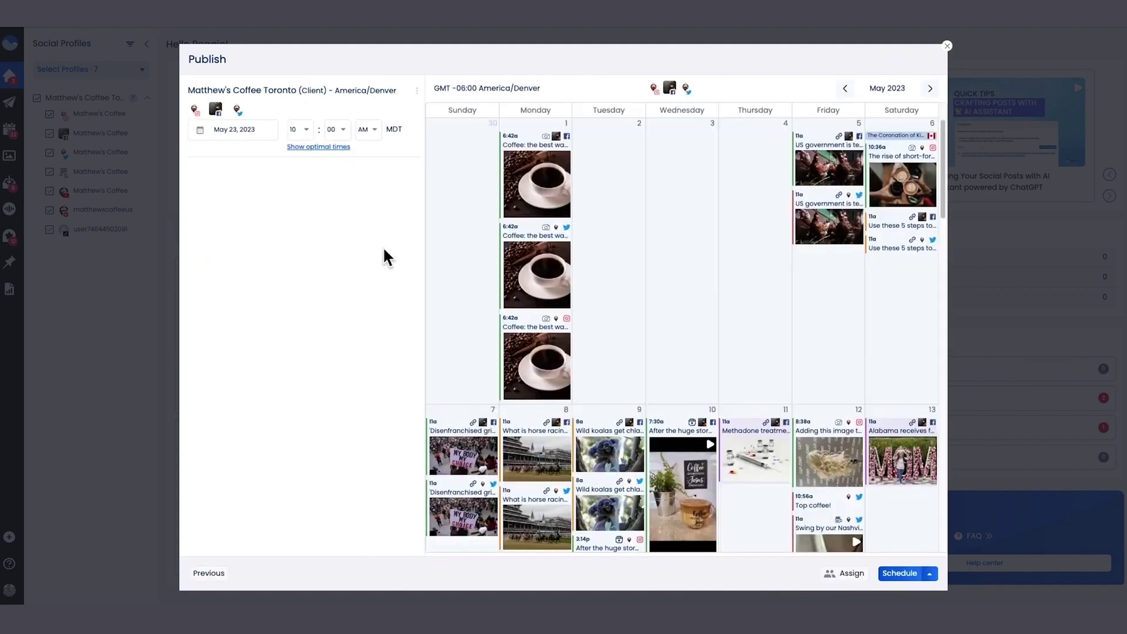
left_click(415, 90)
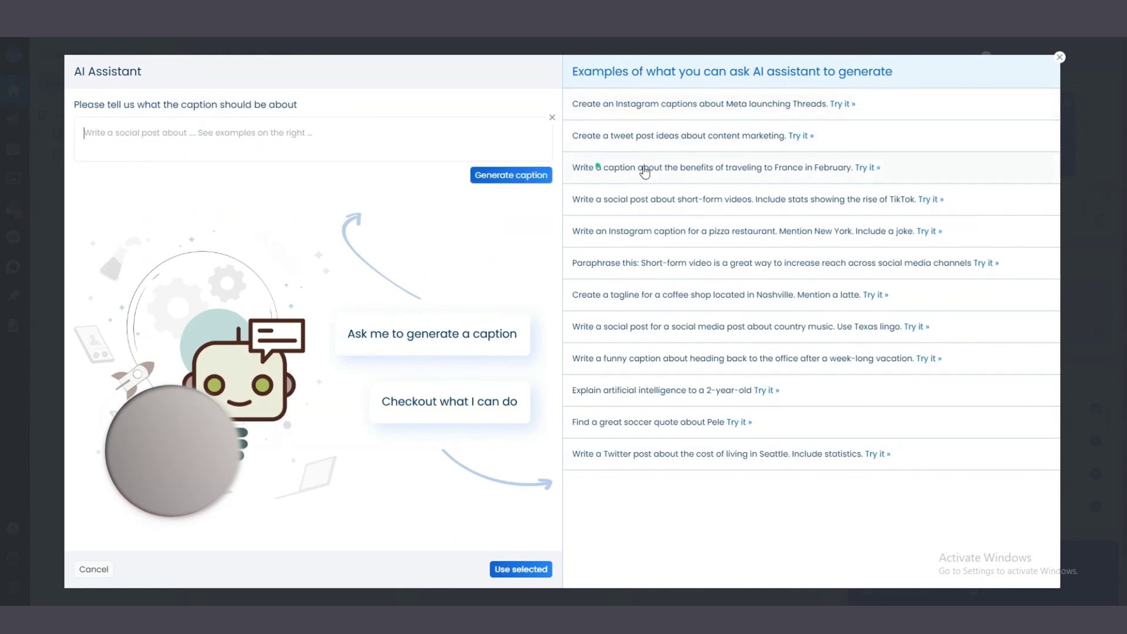
Step: Select the text of the France-in-February caption request in the AI Assistant
left_click_drag(136, 133, 366, 133)
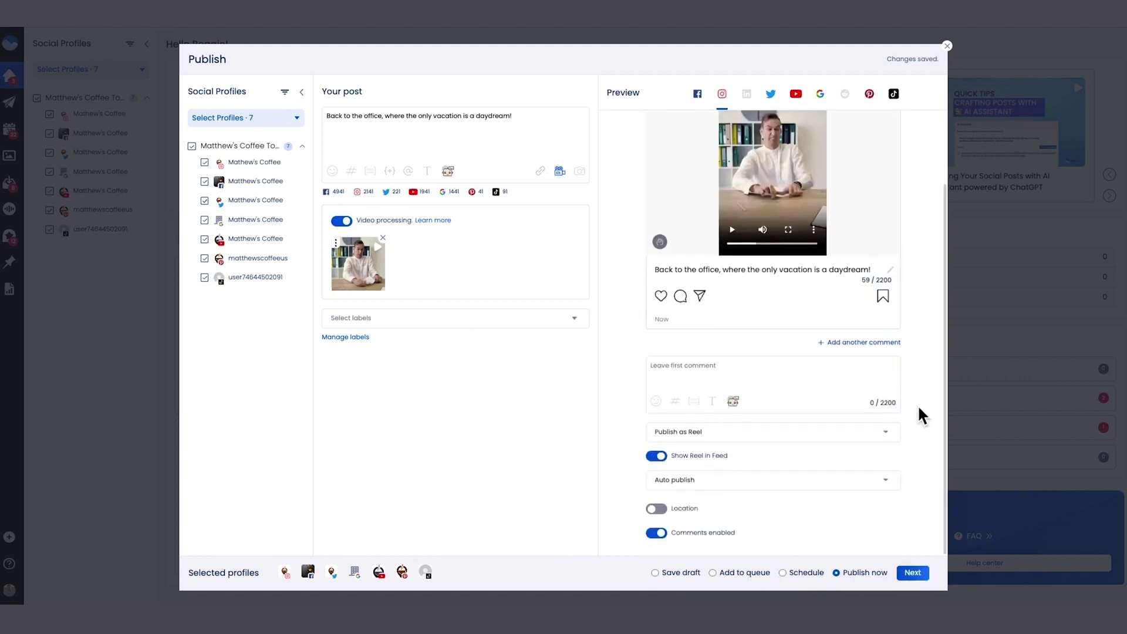
Step: Check the Instagram format list, schedule profiles individually, and show the first profile's optimal times
left_click(886, 430)
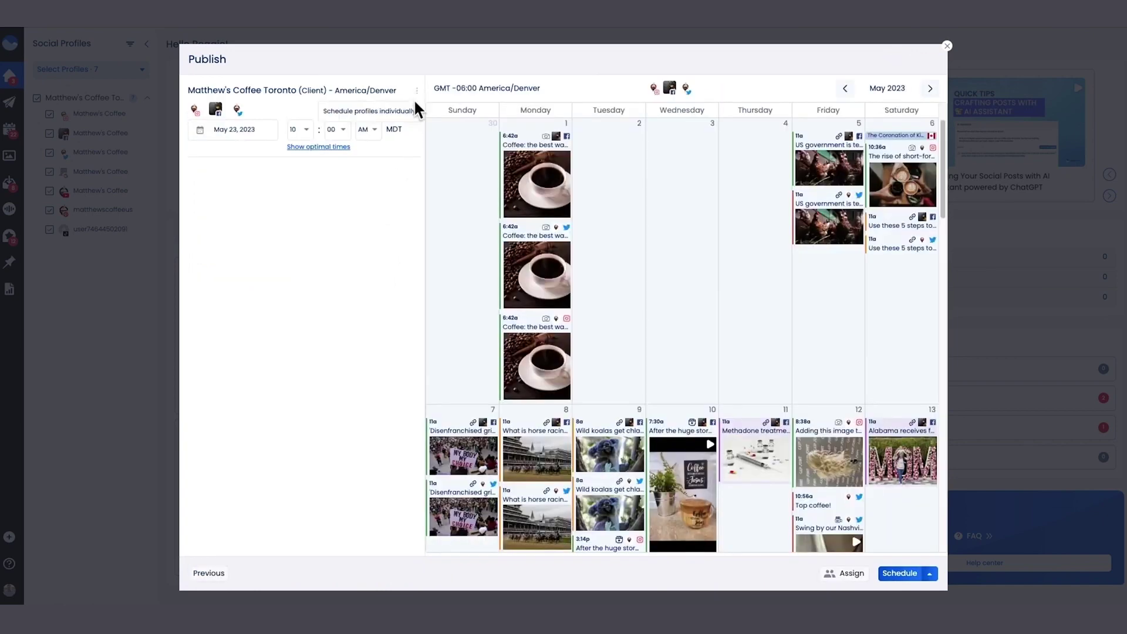
left_click(417, 96)
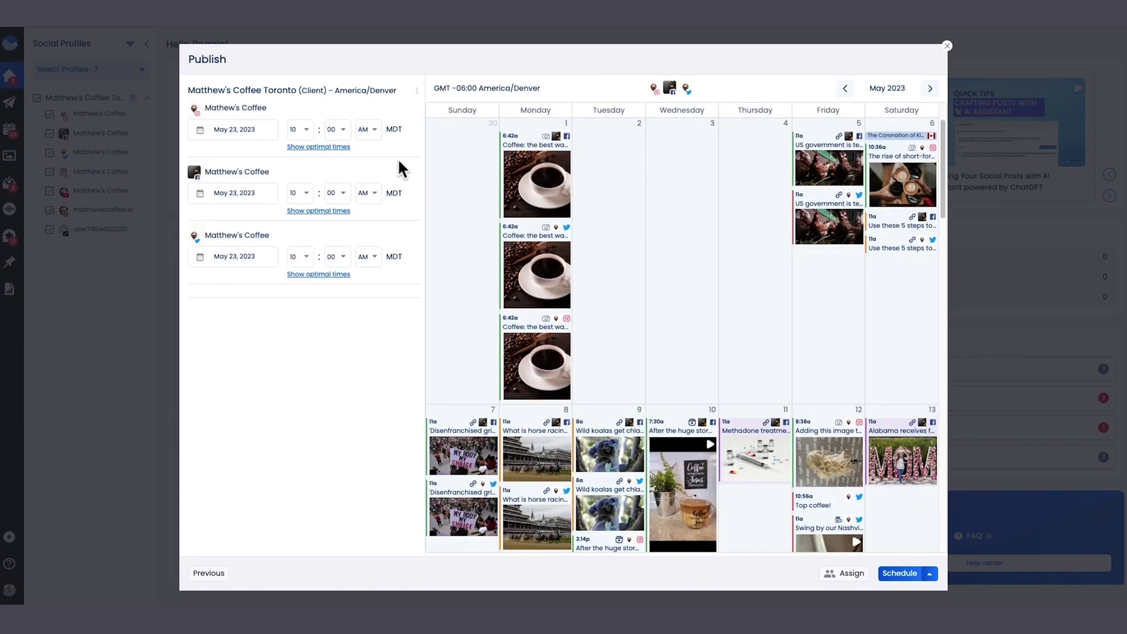
left_click(337, 146)
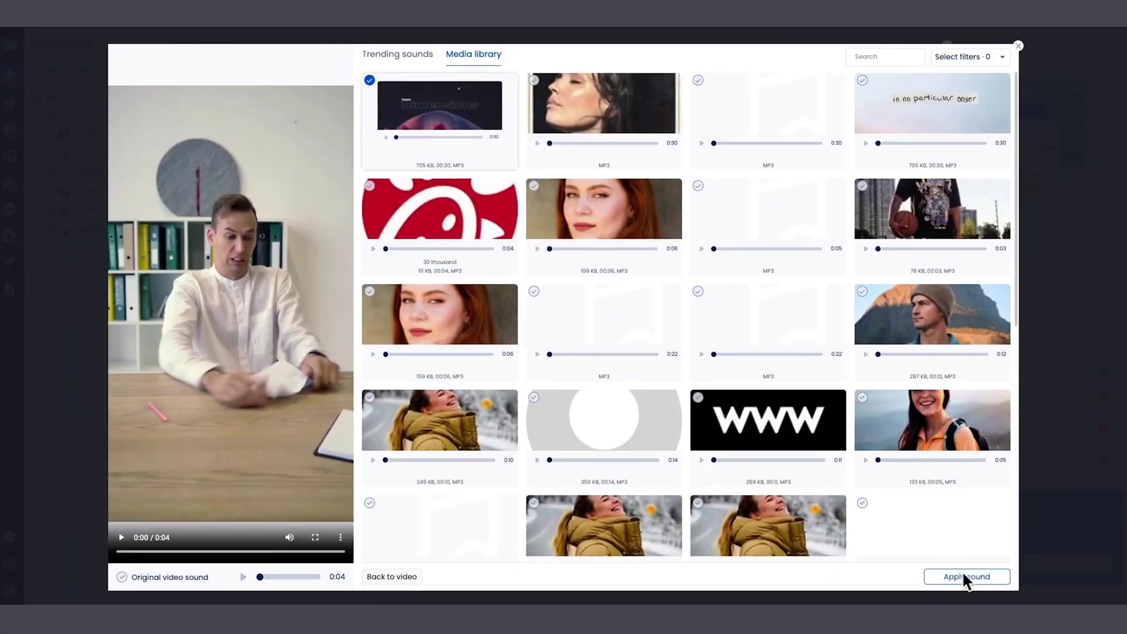
Step: Apply the selected MP3 track from the media library to the office video
left_click(966, 577)
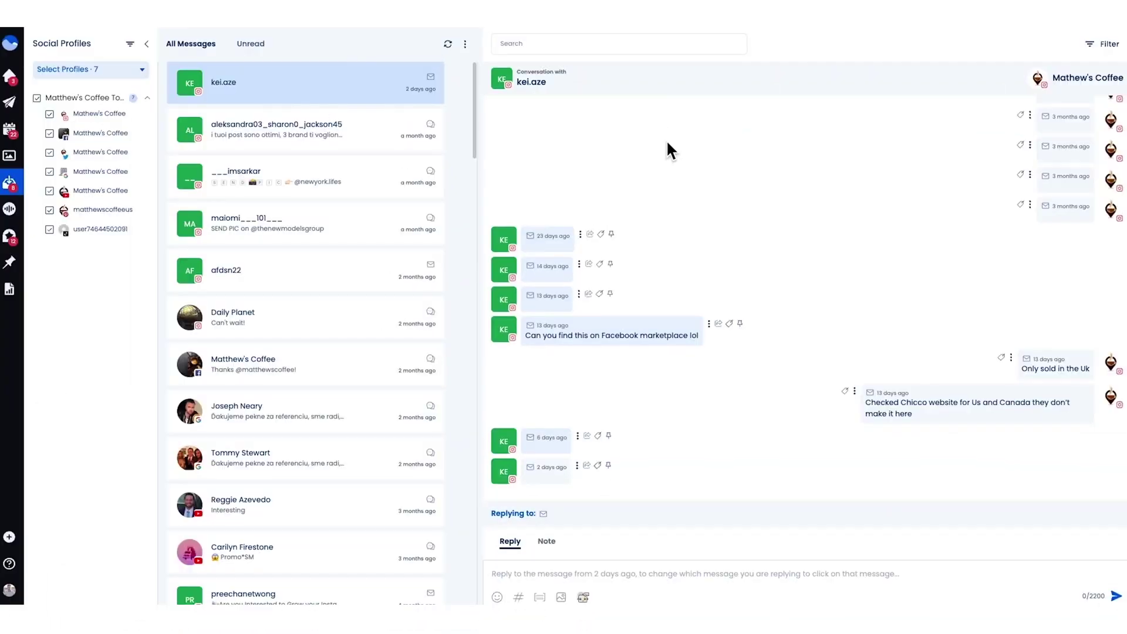
Step: Insert an AI reply in the Daily Planet chat and create a Sales lead task for a team member
left_click(358, 321)
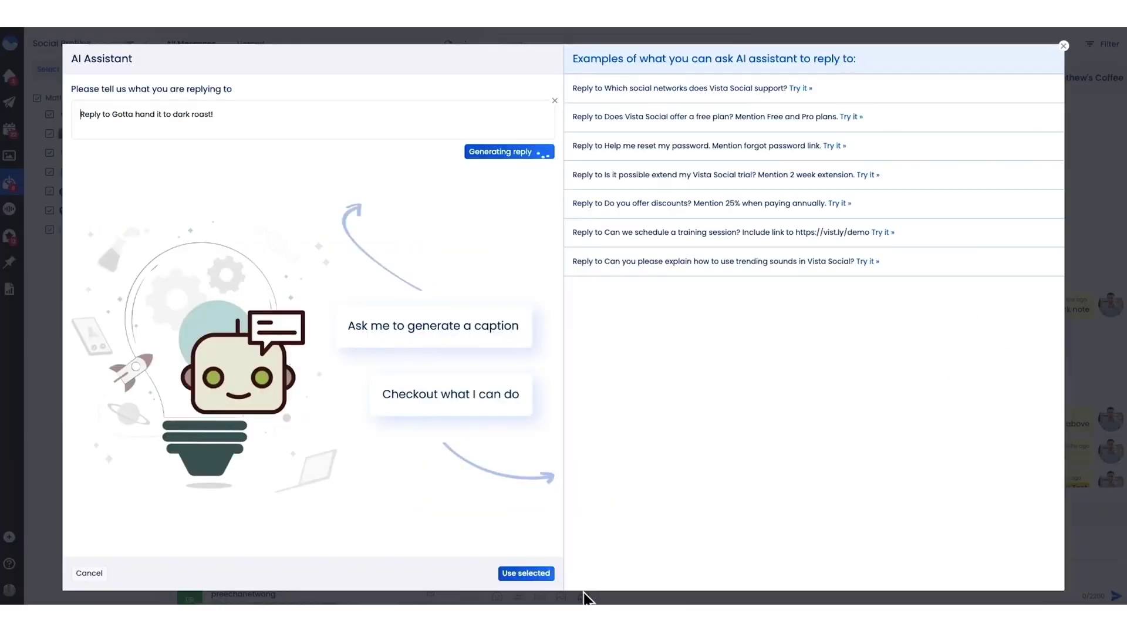
left_click(526, 572)
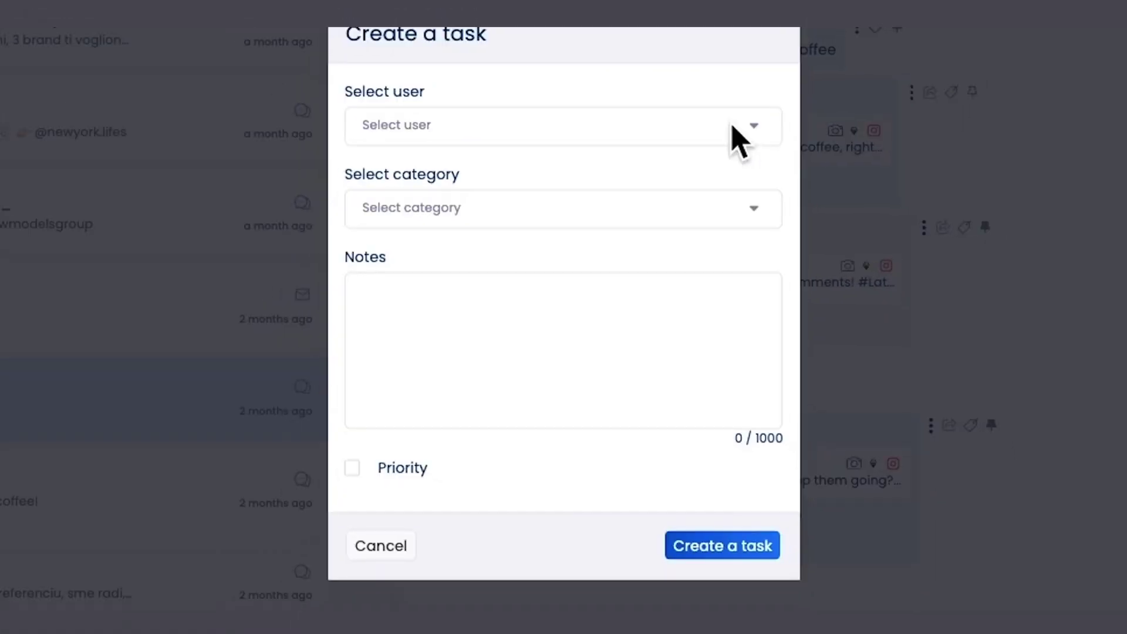
left_click(705, 207)
left_click(635, 296)
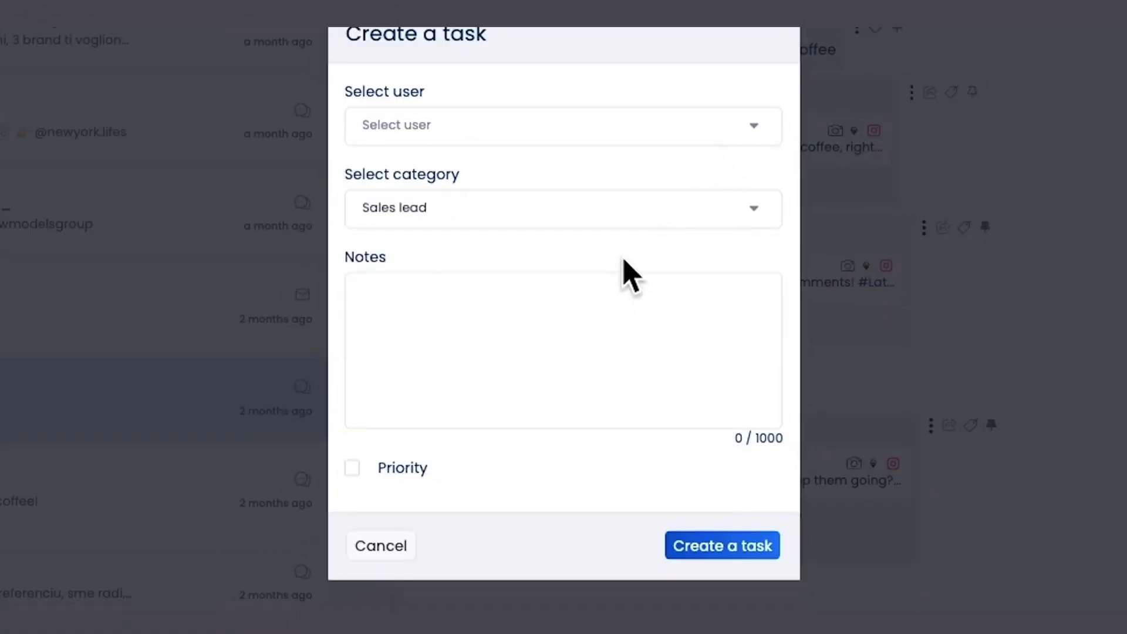
left_click(596, 124)
left_click(539, 216)
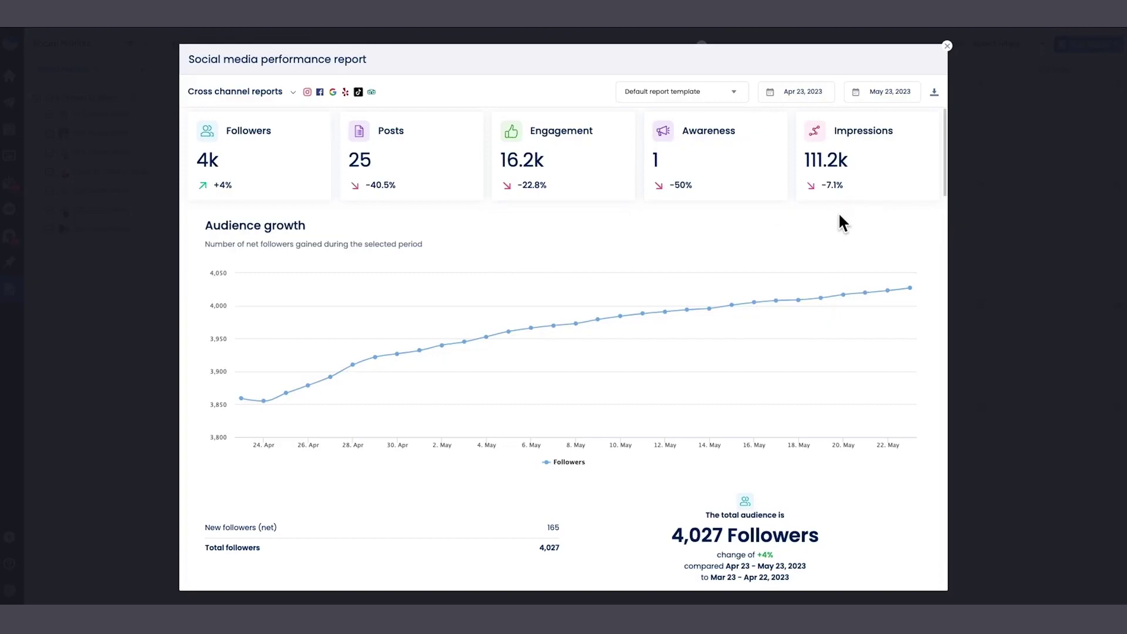
scroll(542, 208, "down", 2)
scroll(573, 230, "down", 5)
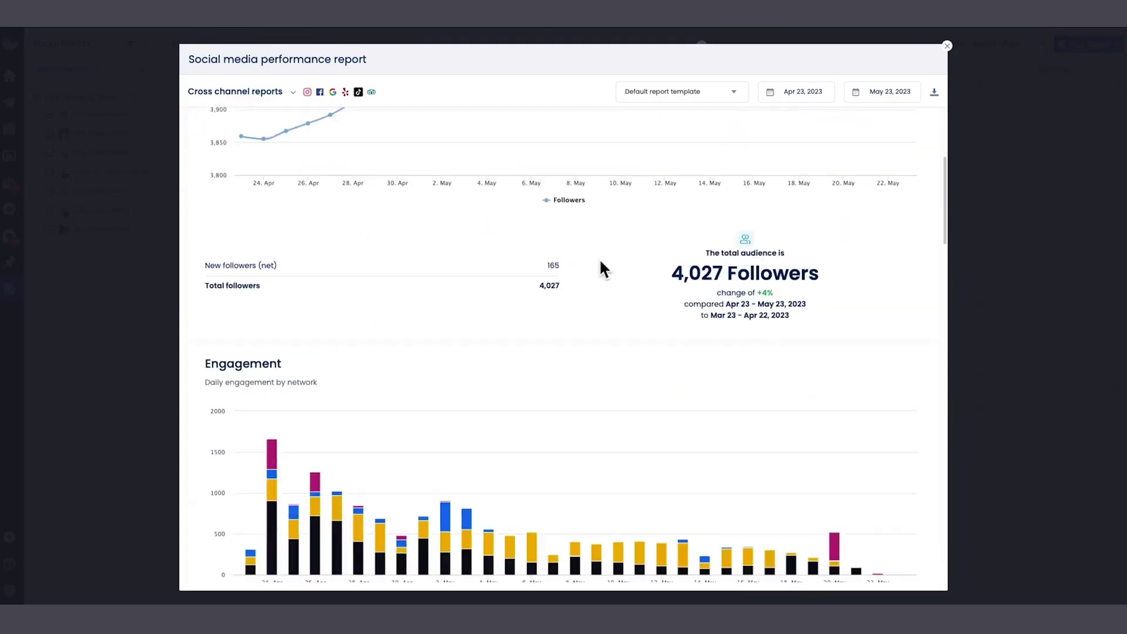
scroll(616, 256, "down", 2)
scroll(645, 249, "down", 2)
scroll(645, 249, "down", 1)
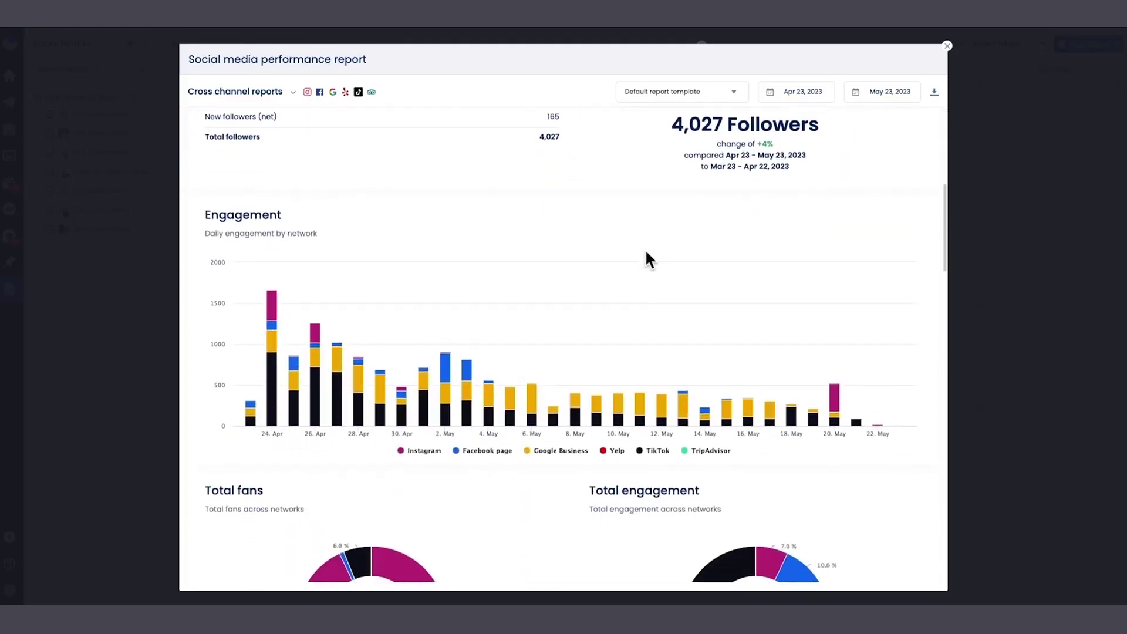
scroll(661, 278, "down", 2)
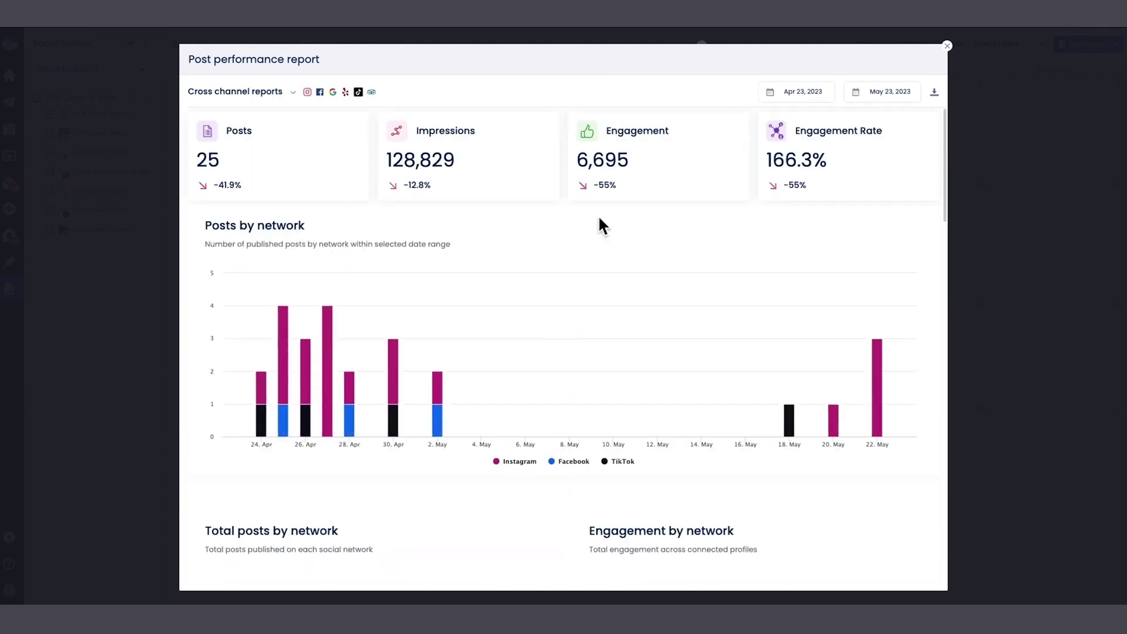
scroll(598, 215, "down", 4)
scroll(553, 320, "down", 1)
scroll(549, 324, "down", 2)
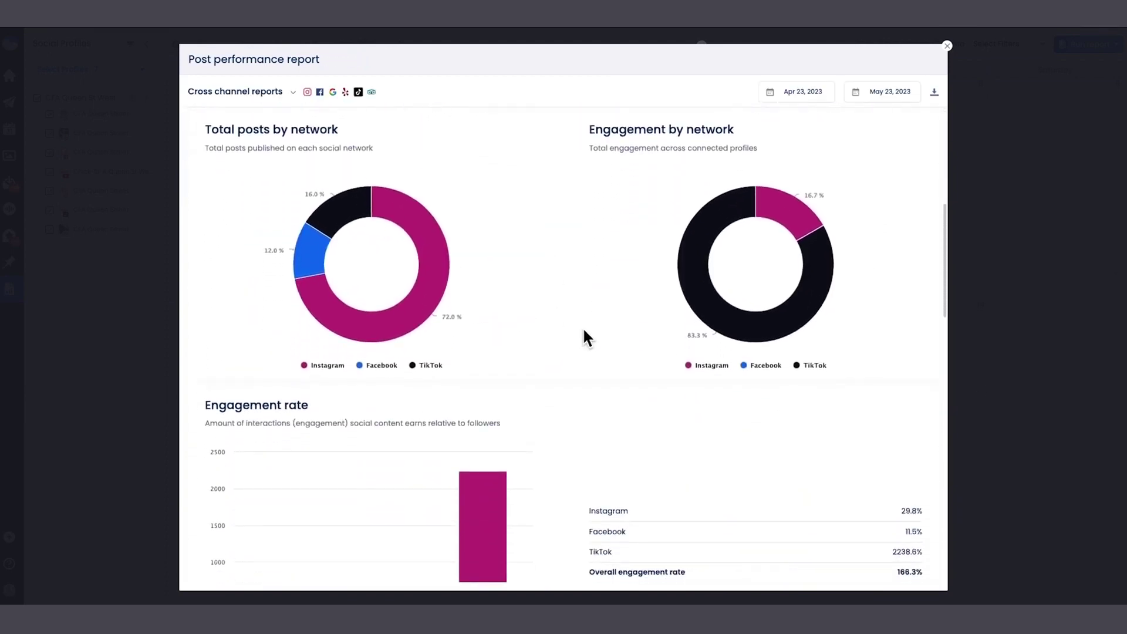
scroll(582, 327, "down", 3)
scroll(582, 327, "down", 3)
scroll(583, 327, "down", 2)
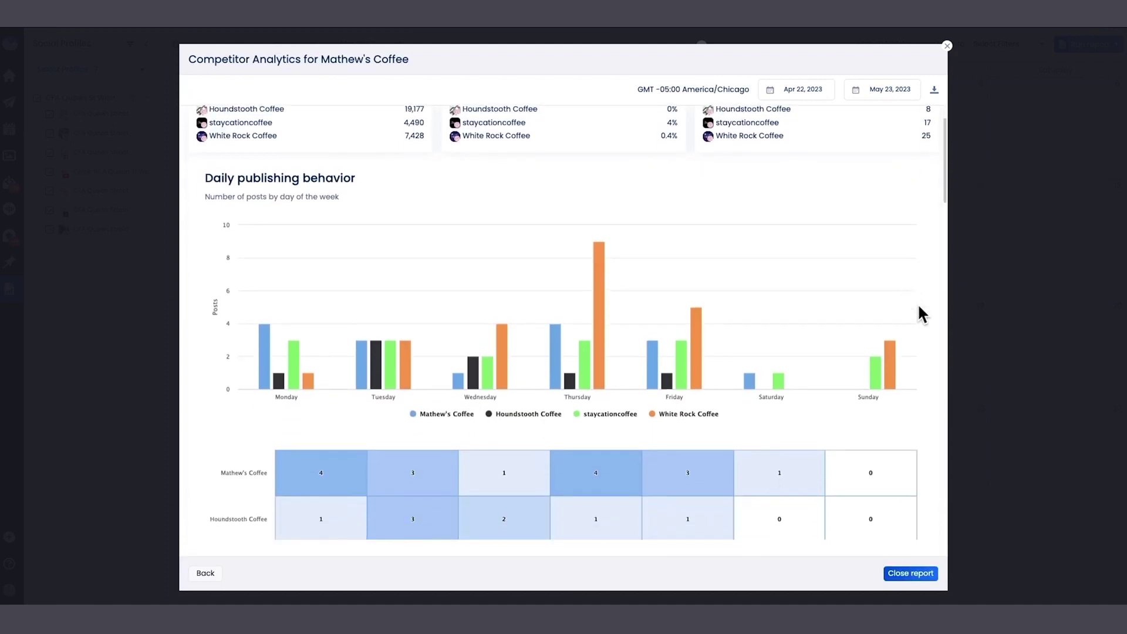
scroll(918, 303, "down", 2)
scroll(917, 304, "down", 3)
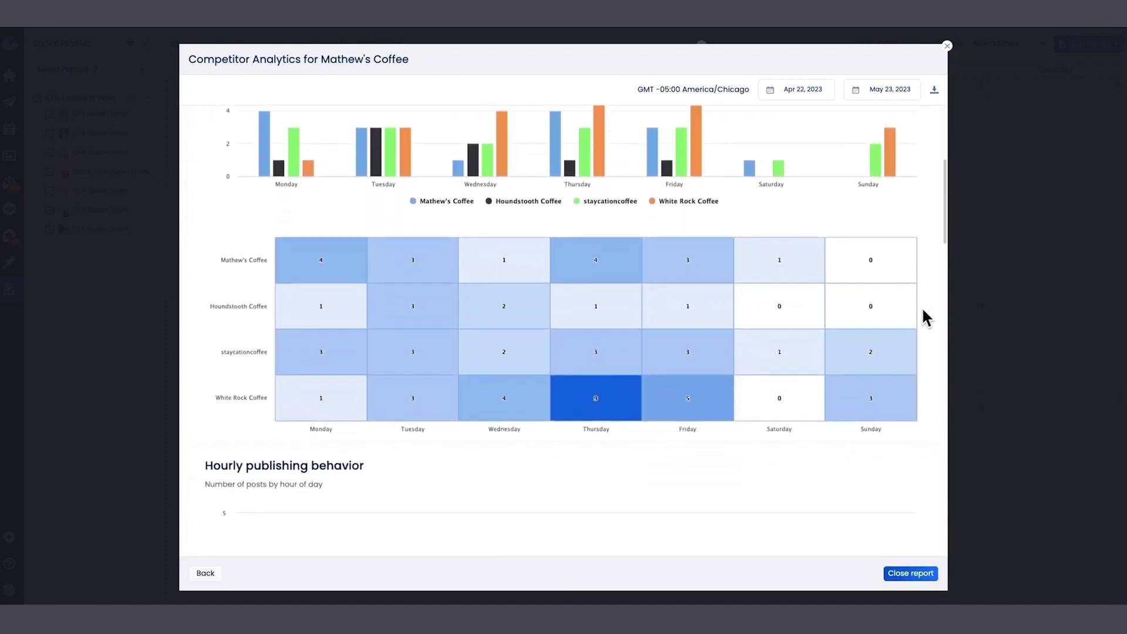
scroll(922, 306, "down", 3)
scroll(922, 307, "down", 3)
scroll(922, 306, "down", 1)
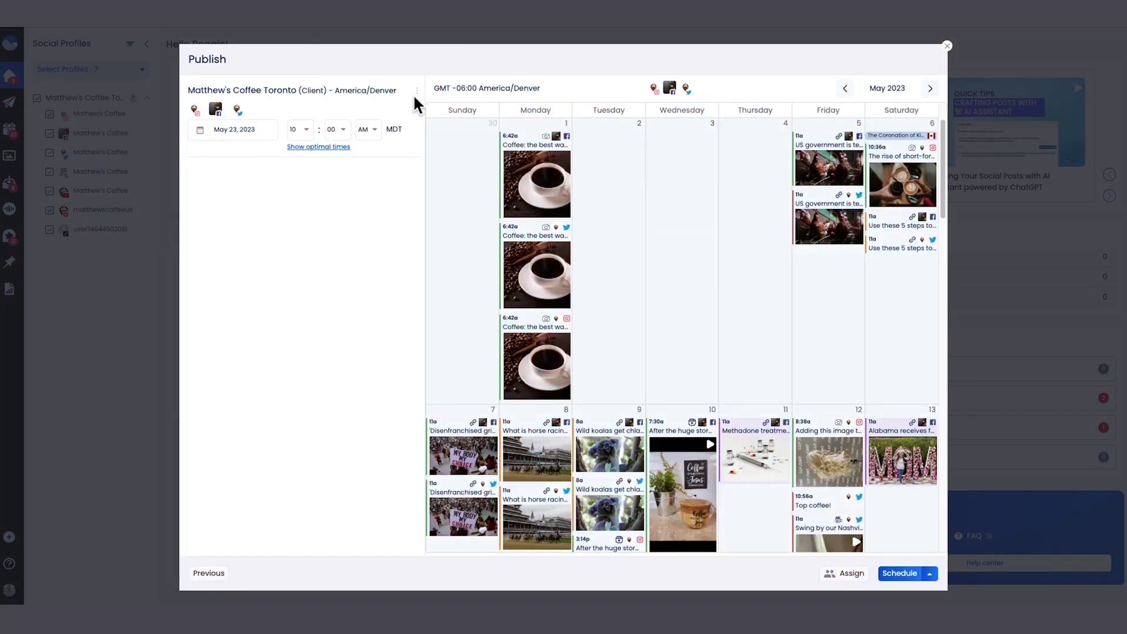
Step: Give each profile its own time, view optimal times, and generate another France-in-February caption
left_click(412, 113)
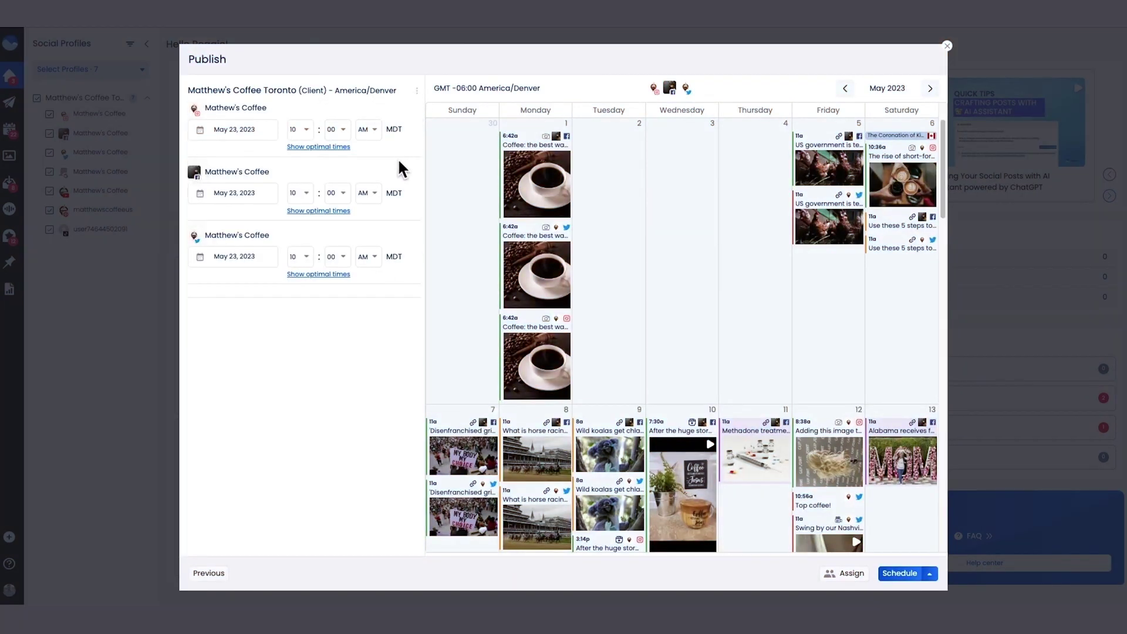
left_click(337, 147)
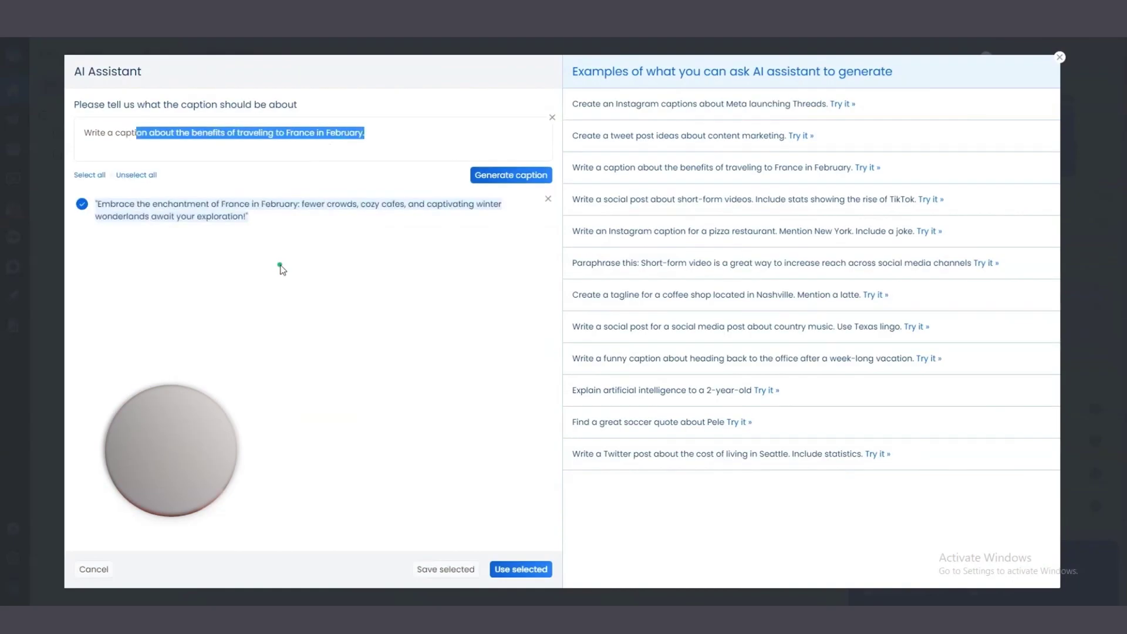
left_click(511, 176)
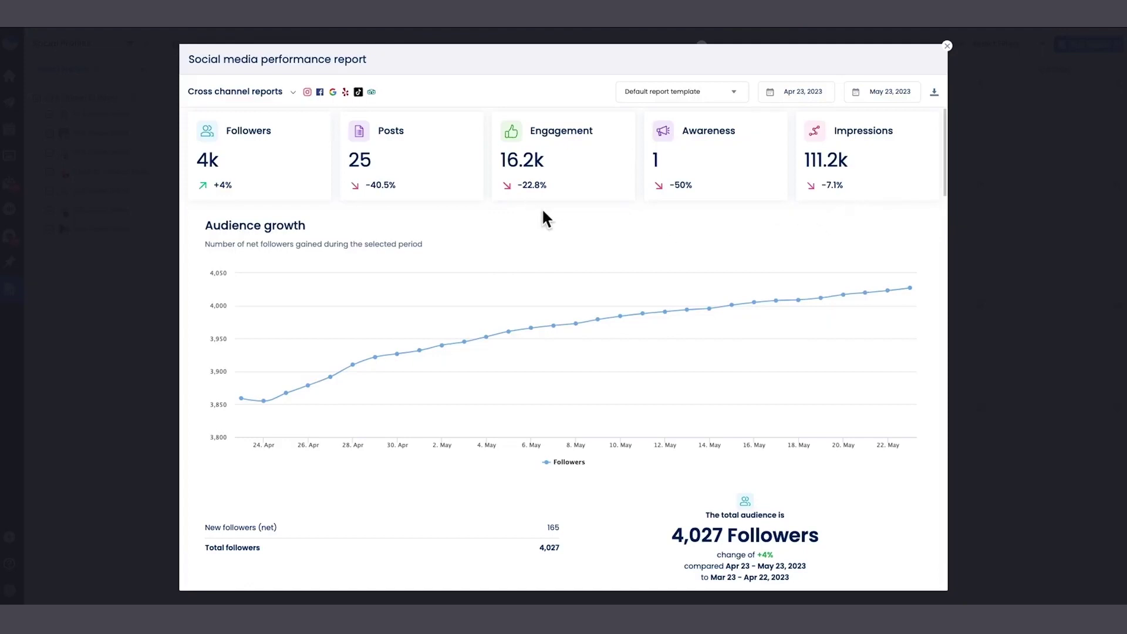
scroll(541, 209, "down", 2)
scroll(572, 238, "down", 4)
scroll(617, 256, "down", 2)
scroll(645, 249, "down", 2)
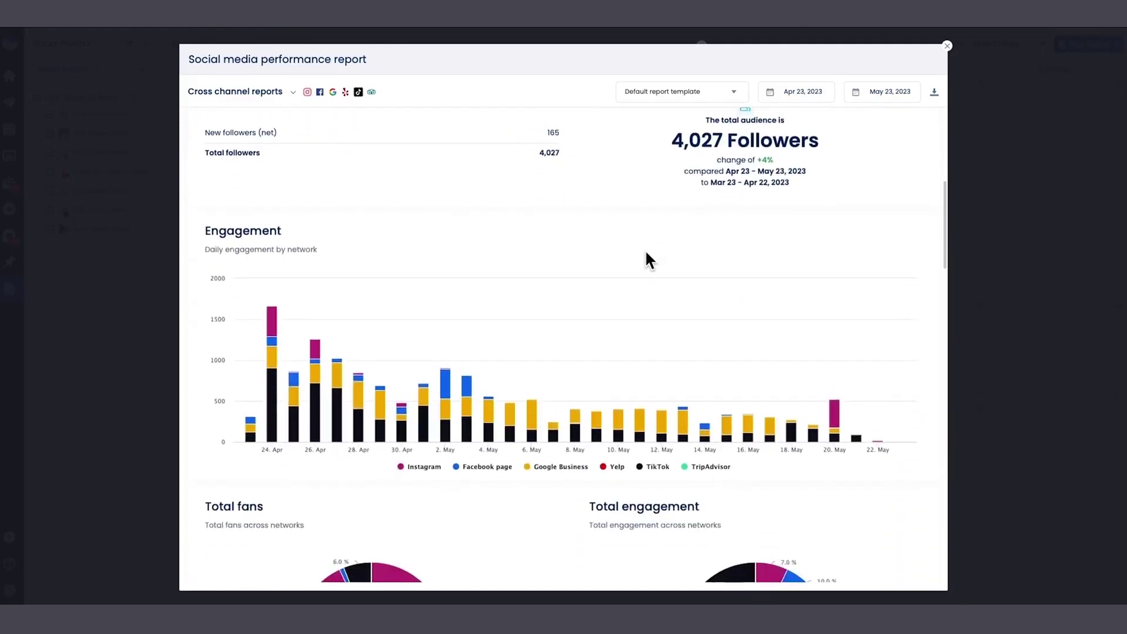
scroll(652, 264, "down", 1)
scroll(662, 278, "down", 3)
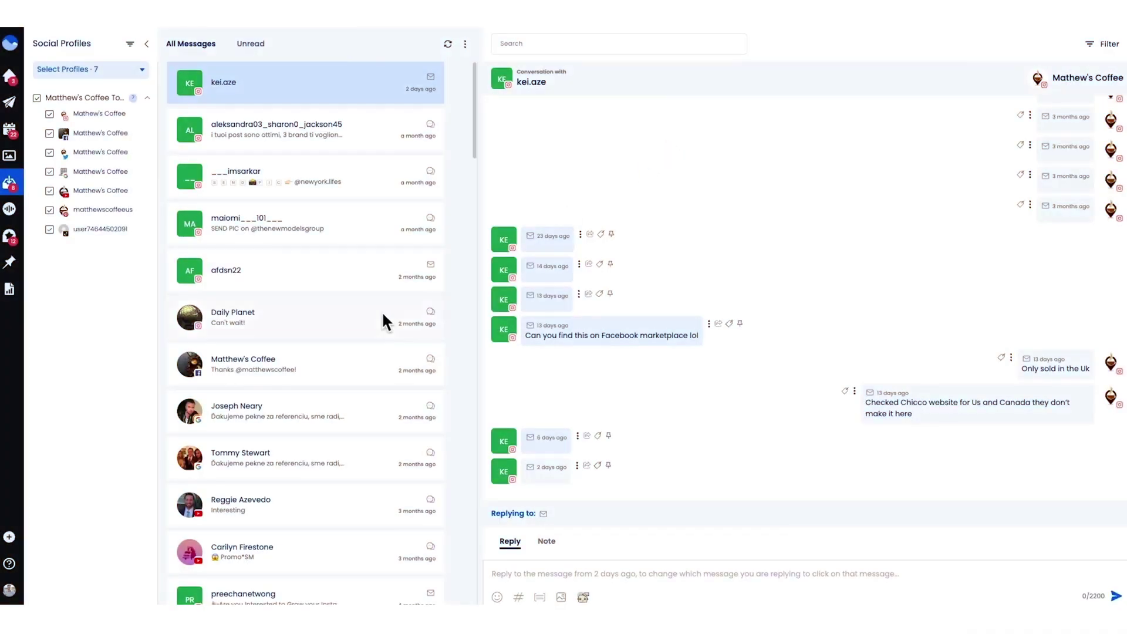
Step: Insert the AI-generated dark roast reply into the Daily Planet conversation draft
left_click(382, 317)
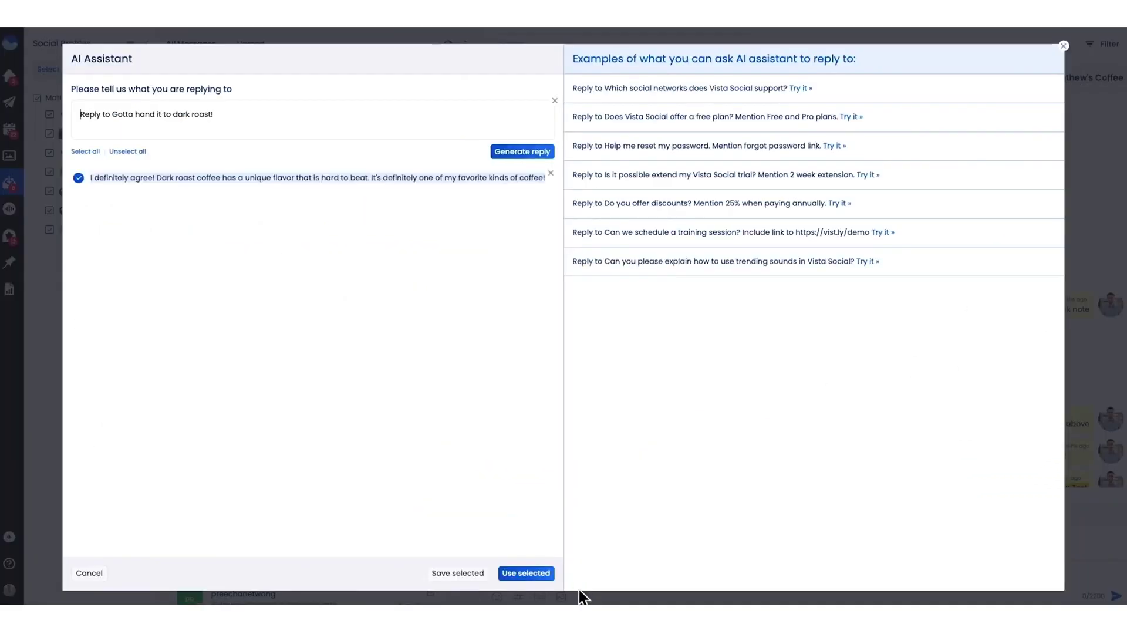
left_click(526, 572)
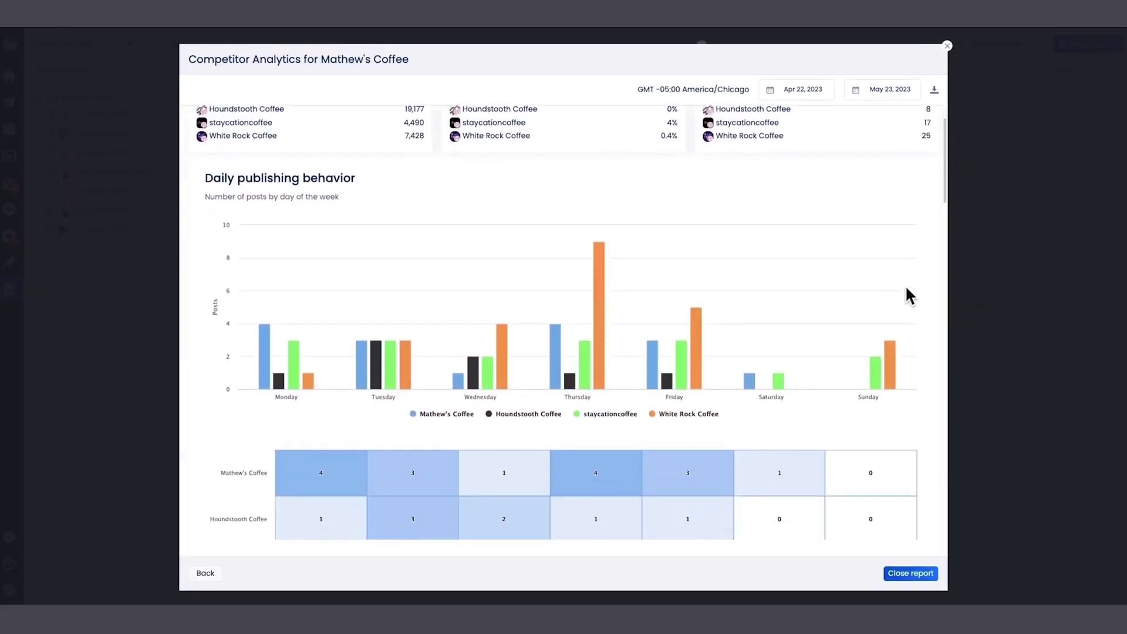
scroll(918, 302, "down", 2)
scroll(918, 303, "down", 2)
scroll(922, 306, "down", 2)
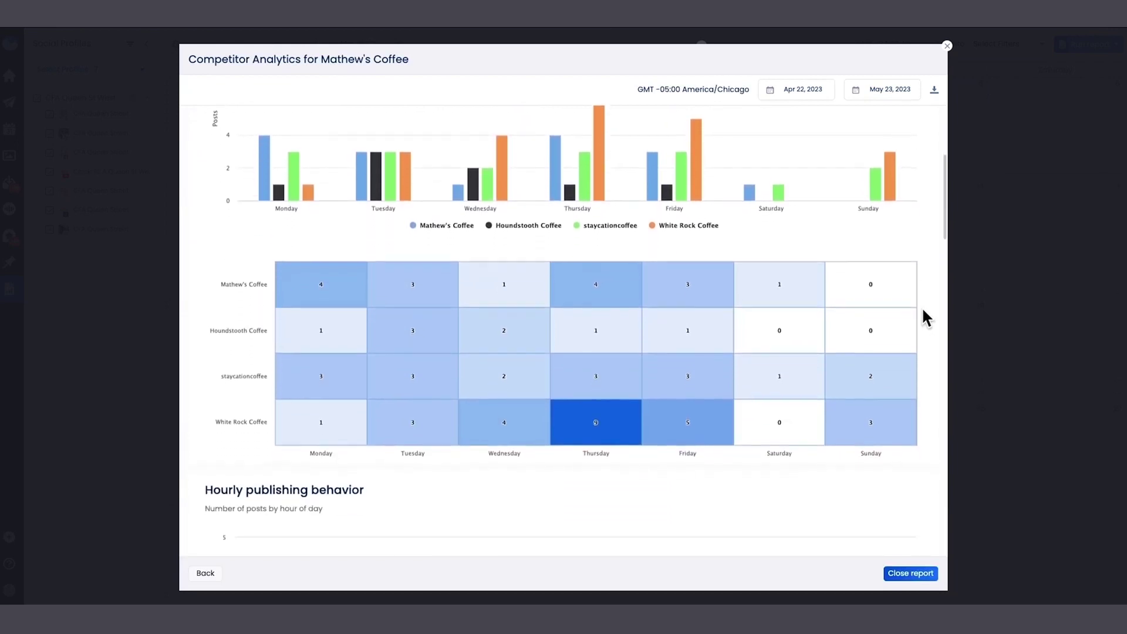
scroll(922, 307, "down", 2)
scroll(922, 306, "down", 3)
scroll(922, 307, "down", 1)
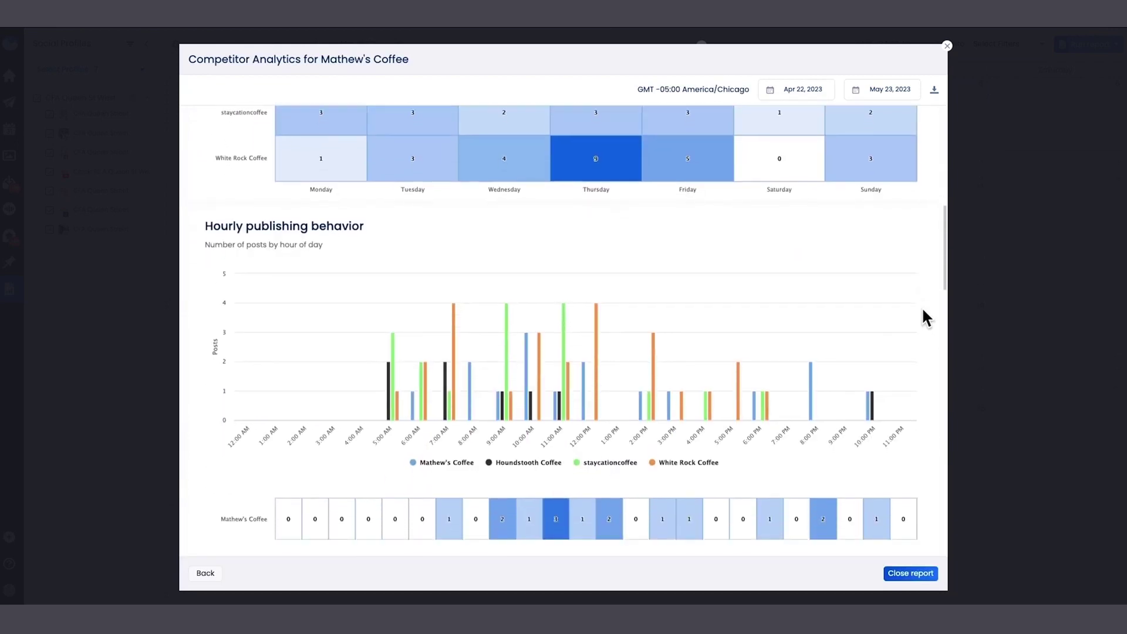
scroll(923, 307, "down", 1)
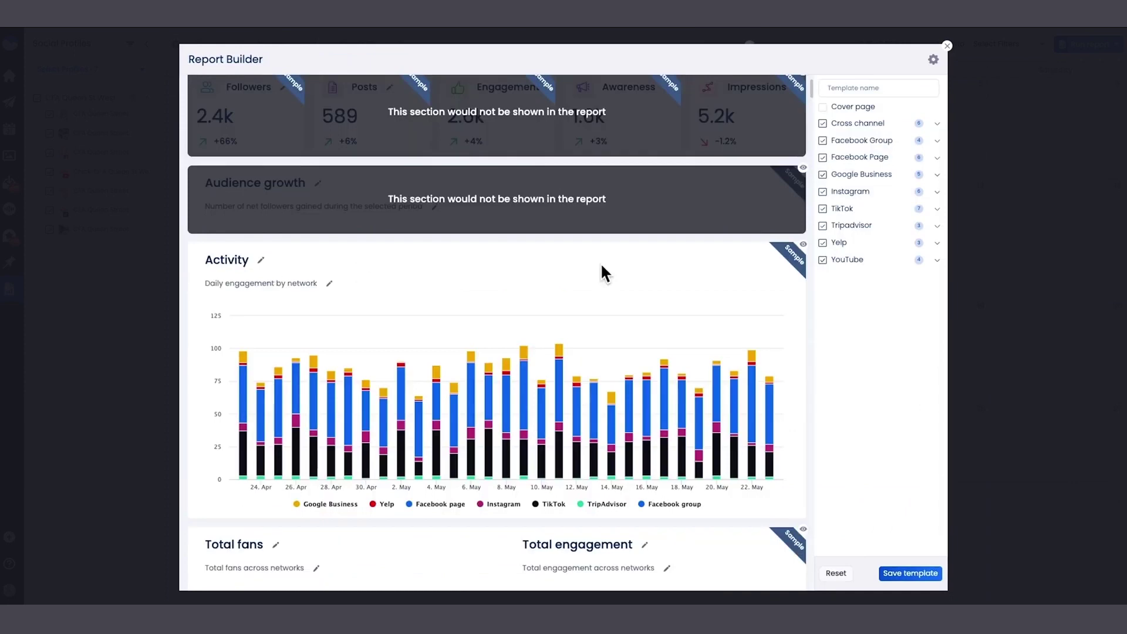
scroll(614, 272, "up", 2)
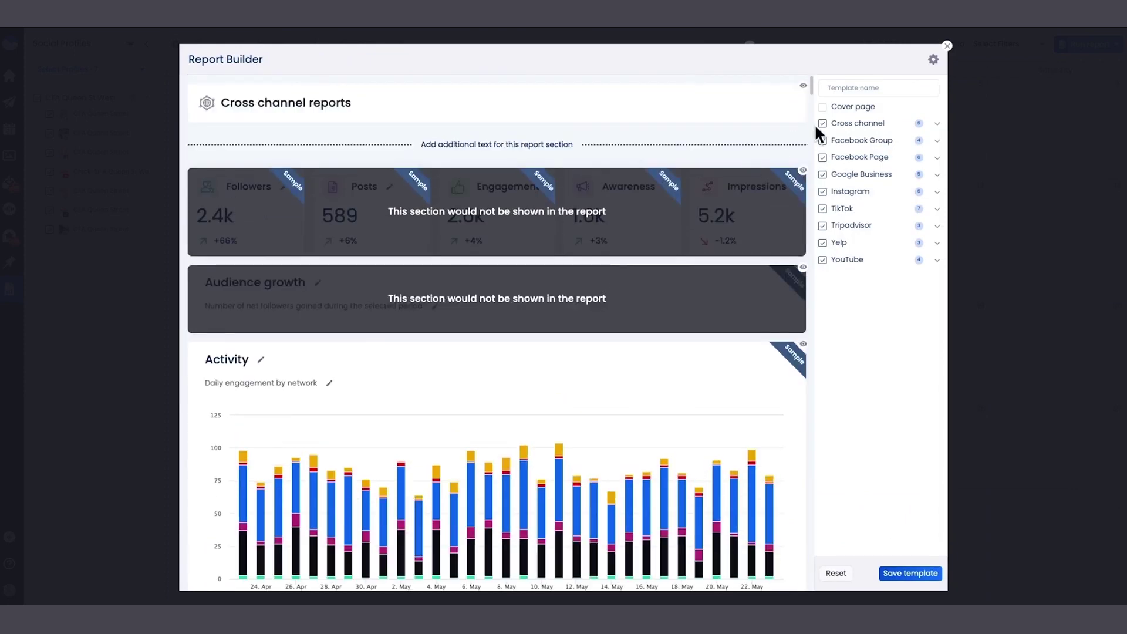
Step: Tick the Cover page checkbox in the Report Builder template
left_click(825, 106)
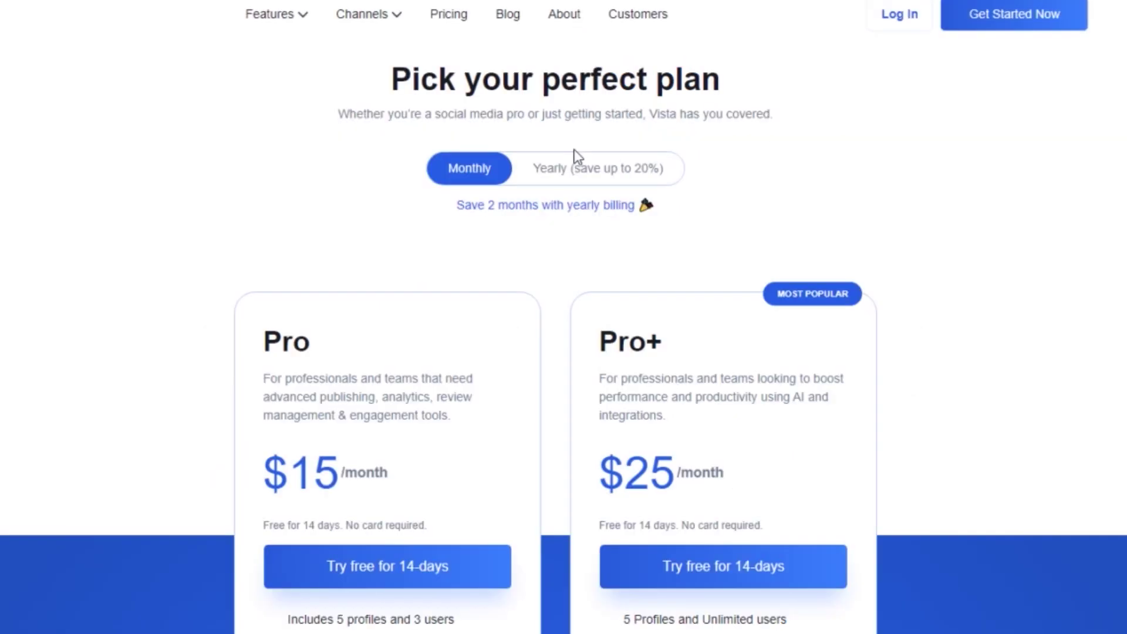
scroll(853, 166, "down", 5)
scroll(799, 226, "down", 2)
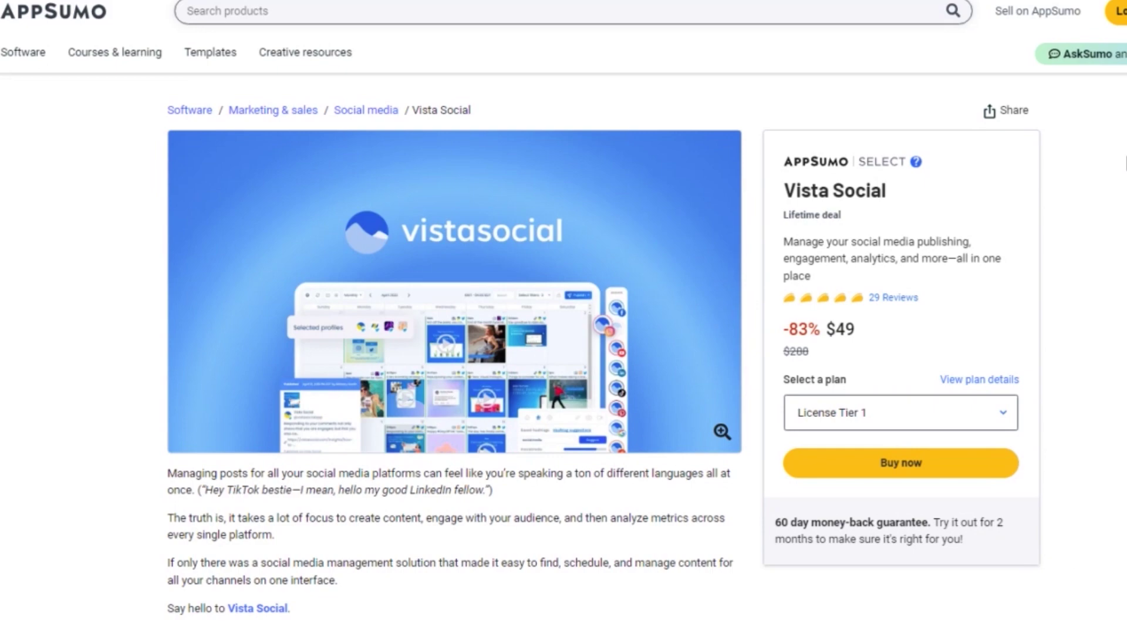
scroll(455, 352, "down", 4)
scroll(455, 352, "down", 4)
scroll(455, 352, "down", 2)
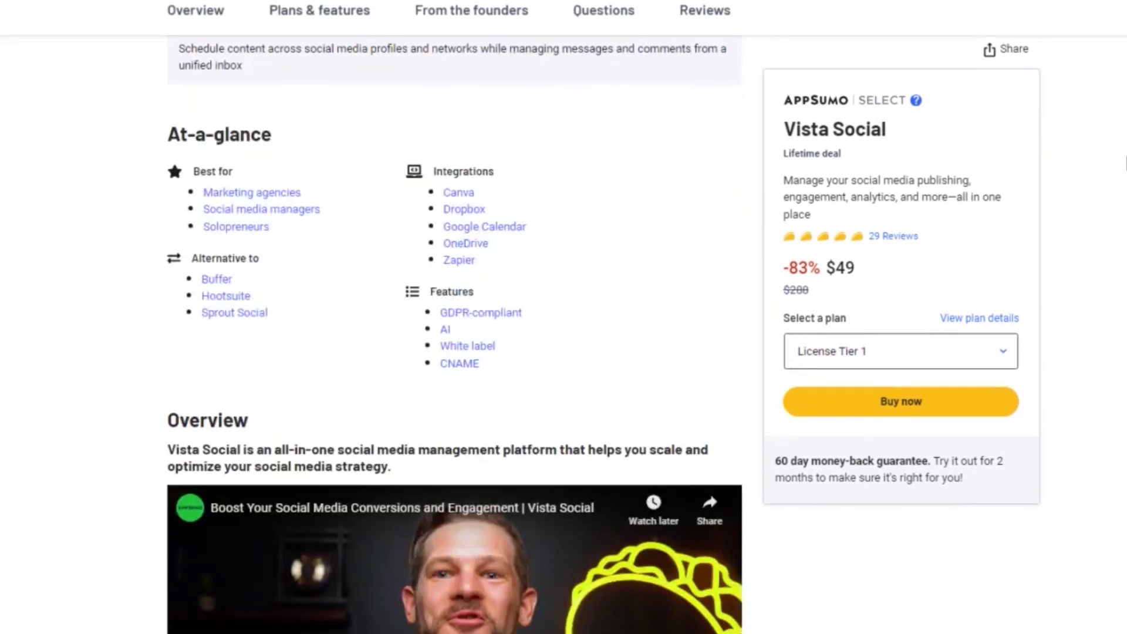
scroll(455, 352, "down", 3)
scroll(455, 353, "down", 4)
scroll(454, 353, "down", 4)
scroll(455, 353, "down", 2)
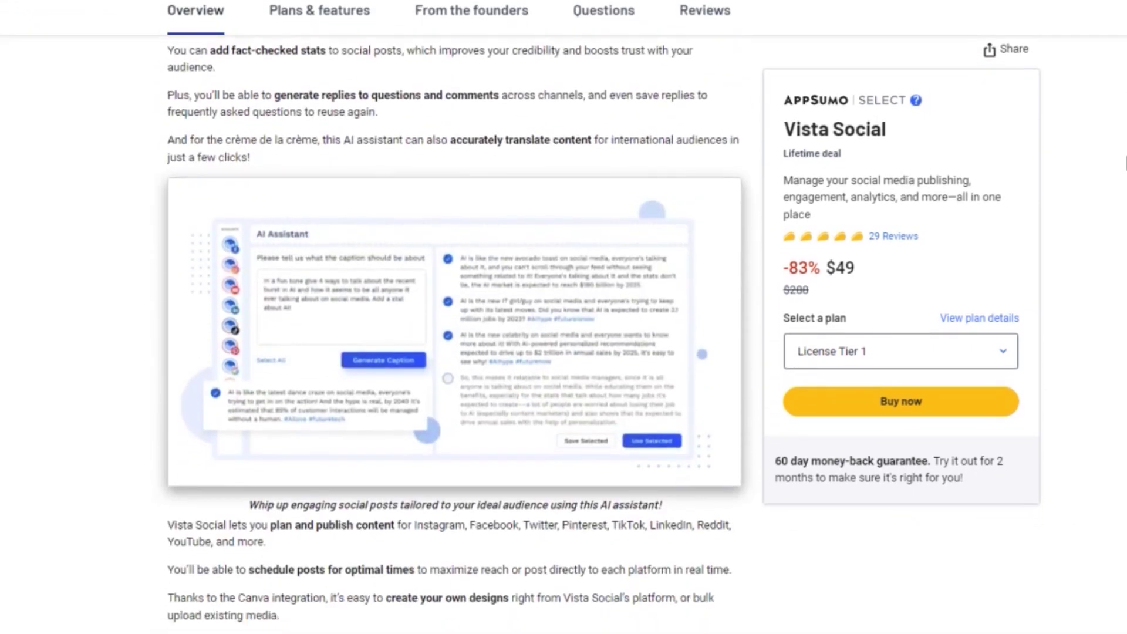
scroll(454, 353, "down", 4)
scroll(454, 353, "down", 4)
scroll(454, 353, "down", 2)
scroll(455, 353, "down", 4)
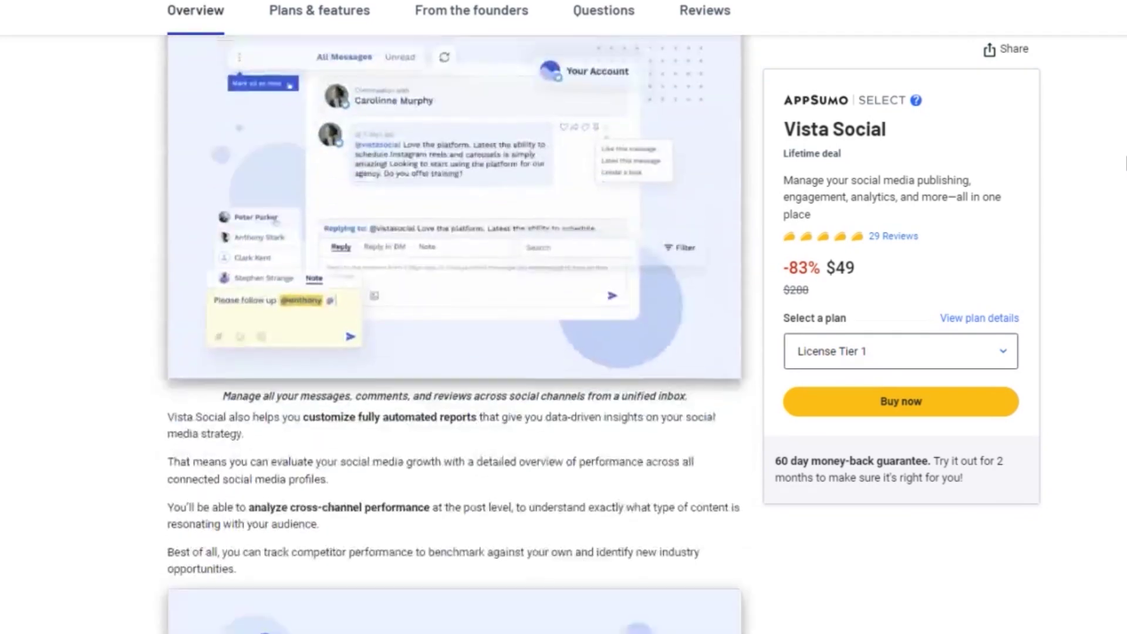
scroll(455, 352, "down", 4)
scroll(455, 352, "down", 4)
scroll(455, 353, "down", 4)
scroll(455, 353, "down", 3)
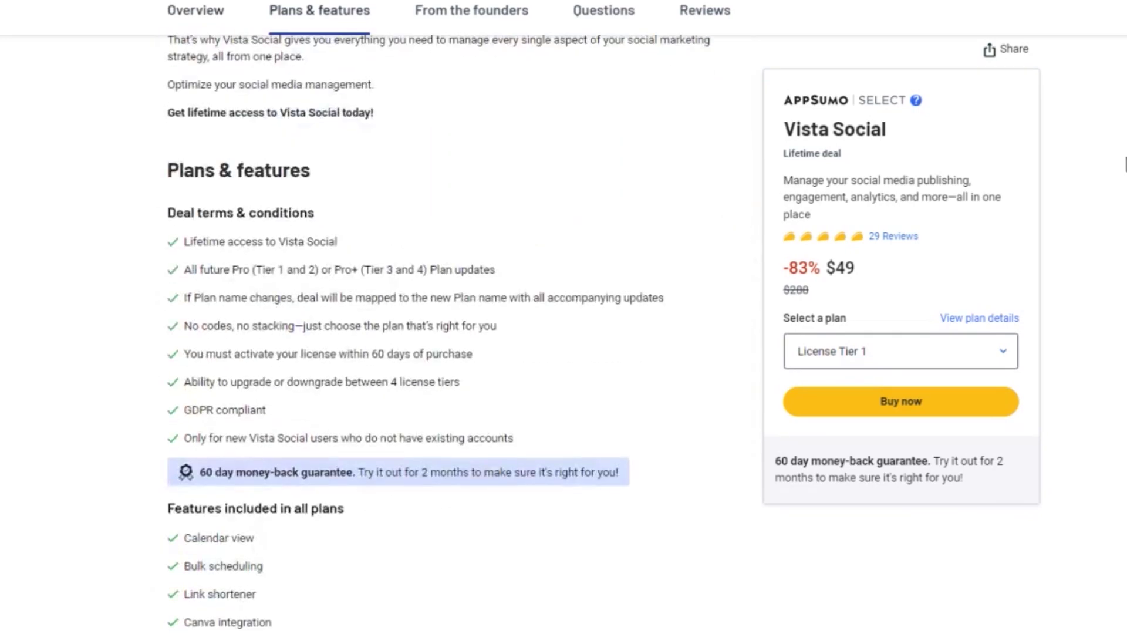
scroll(1117, 173, "down", 4)
scroll(1117, 173, "down", 4)
scroll(1118, 174, "down", 1)
scroll(1117, 174, "down", 3)
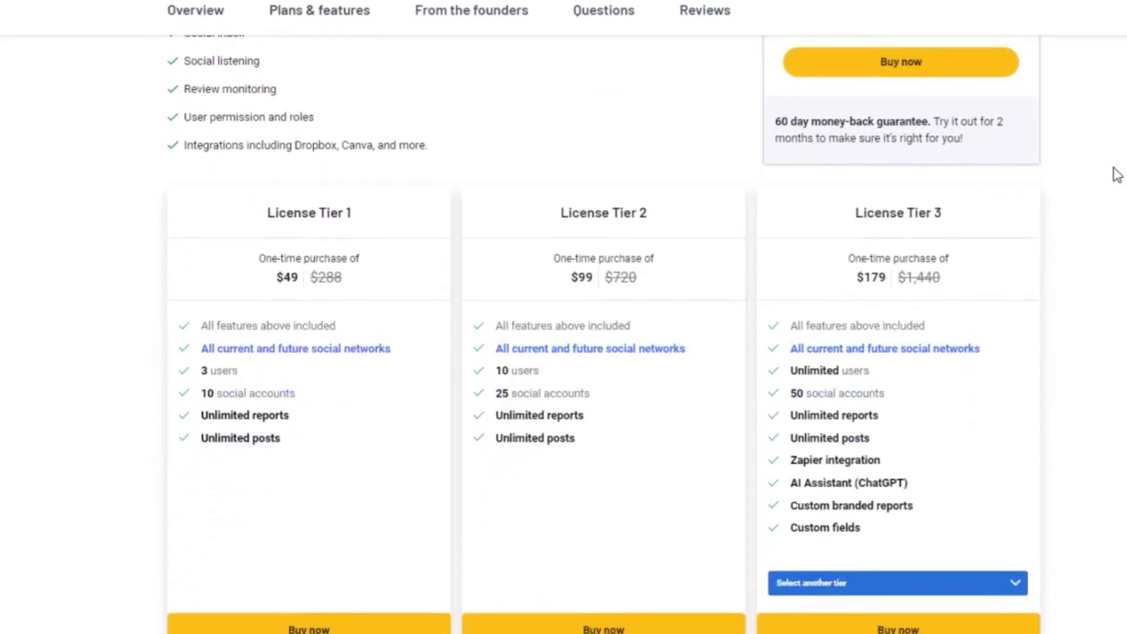
scroll(1116, 174, "down", 1)
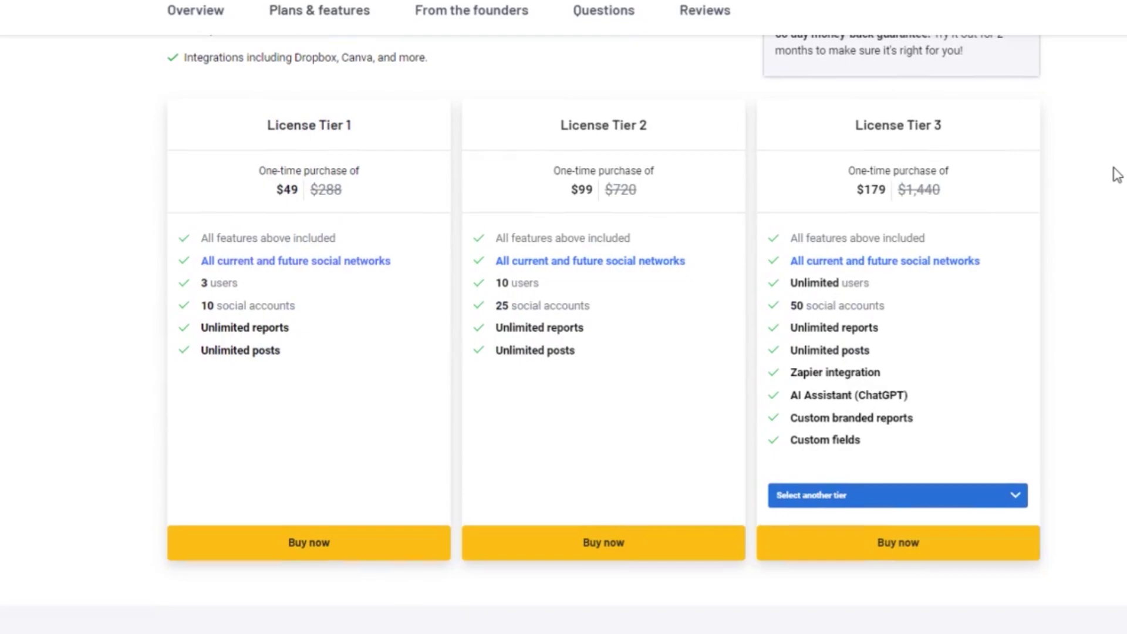
scroll(1115, 174, "up", 3)
scroll(1115, 173, "up", 3)
scroll(1115, 173, "up", 2)
scroll(1115, 173, "up", 4)
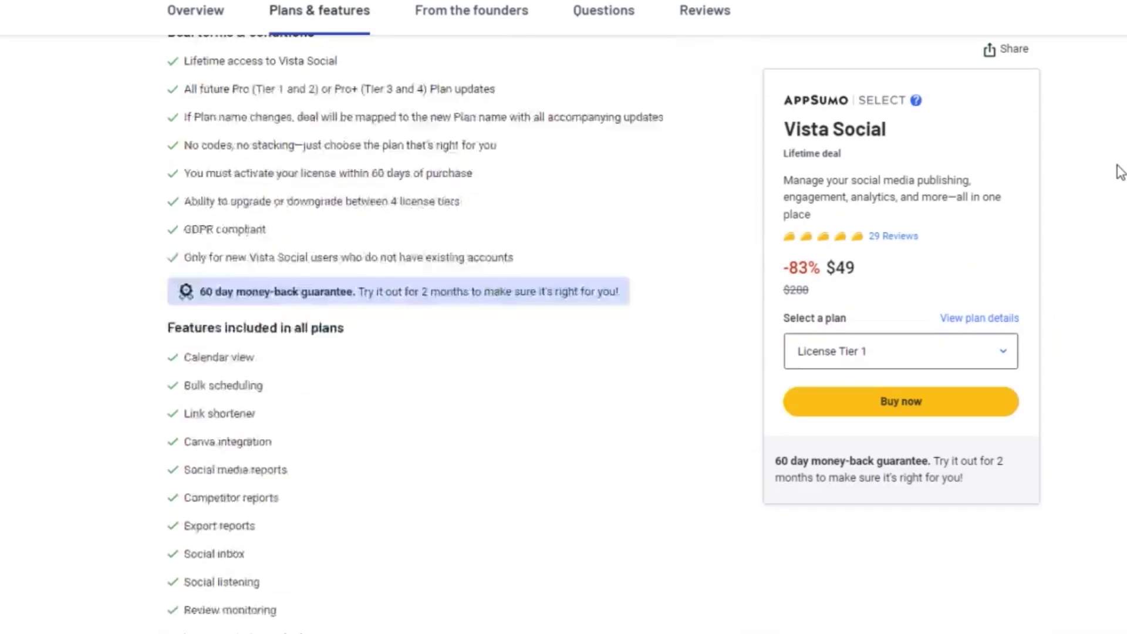
scroll(1119, 171, "up", 3)
scroll(1119, 171, "up", 3)
scroll(1118, 171, "up", 3)
scroll(1118, 171, "up", 3)
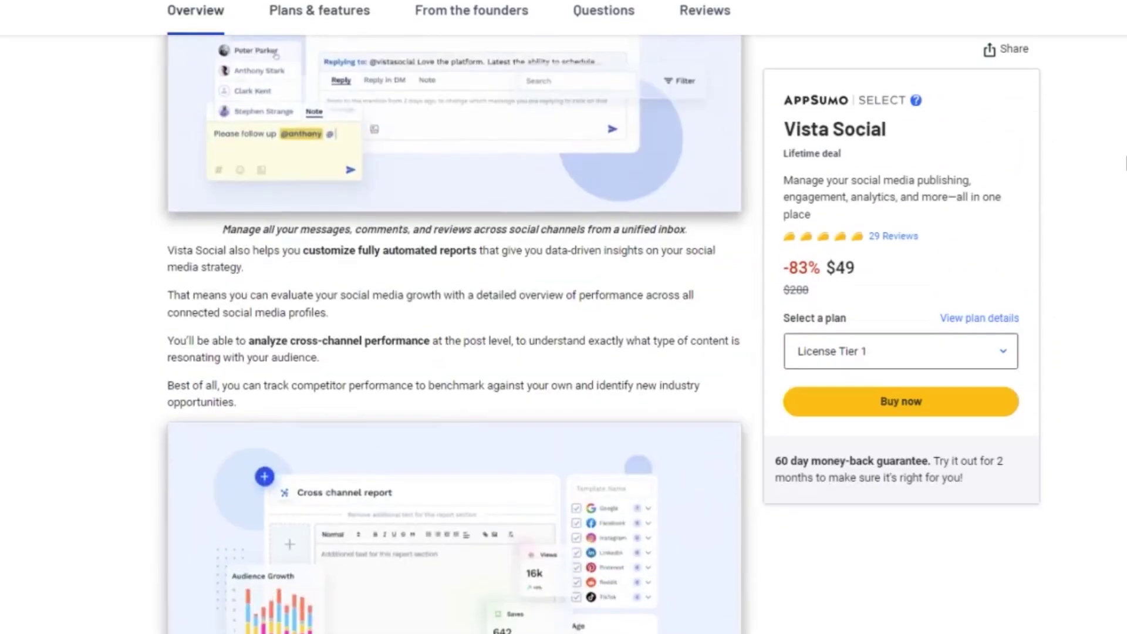
scroll(1122, 164, "up", 3)
scroll(1122, 164, "up", 3)
scroll(1122, 165, "up", 2)
scroll(1122, 163, "up", 3)
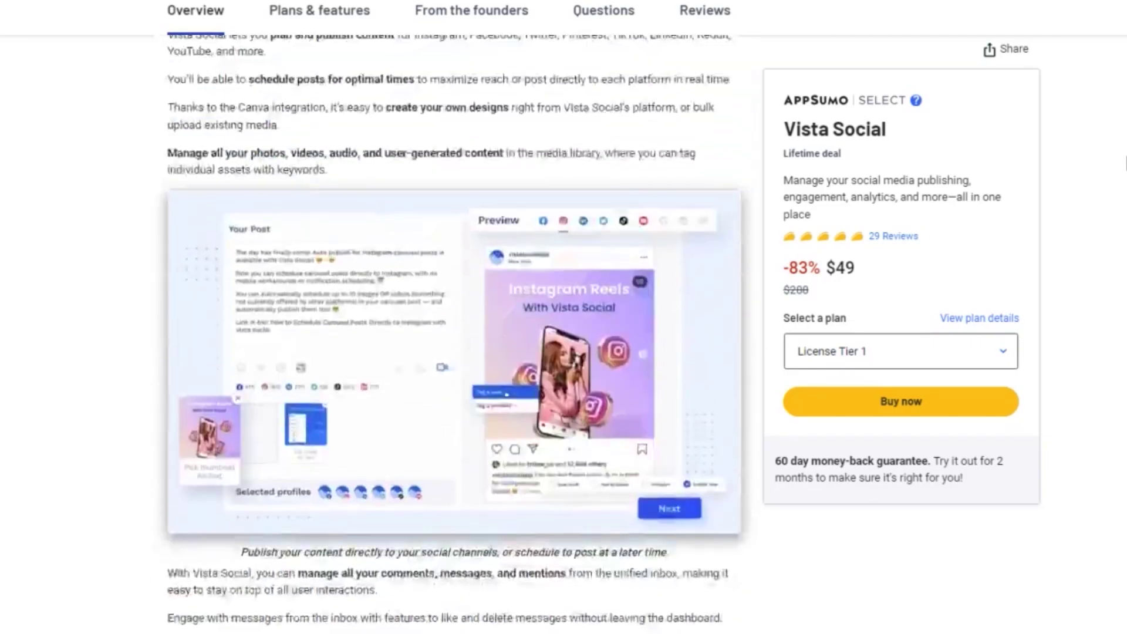
scroll(1122, 164, "up", 3)
scroll(1122, 163, "up", 2)
scroll(1123, 164, "up", 3)
scroll(1122, 164, "up", 3)
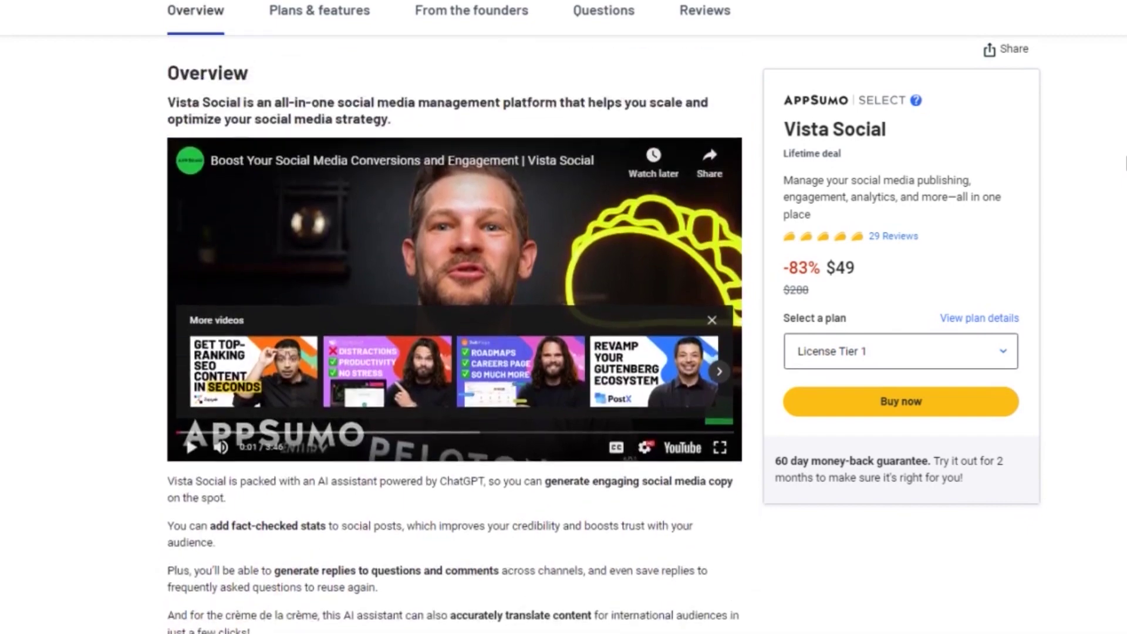
scroll(455, 352, "up", 10)
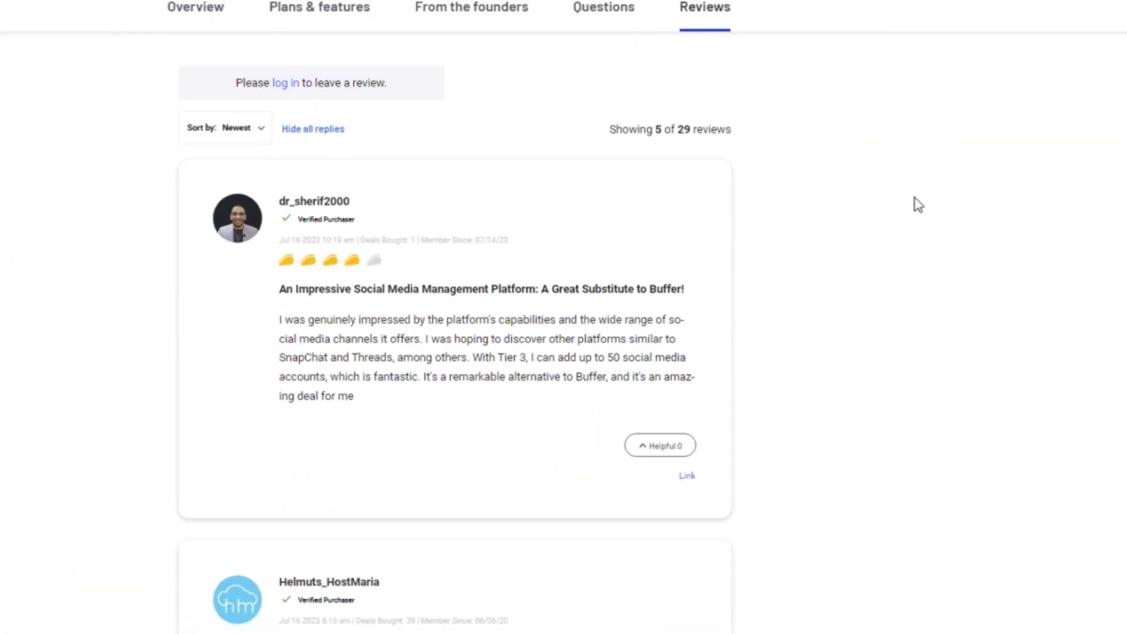
scroll(880, 264, "down", 2)
scroll(805, 322, "down", 2)
scroll(804, 323, "down", 5)
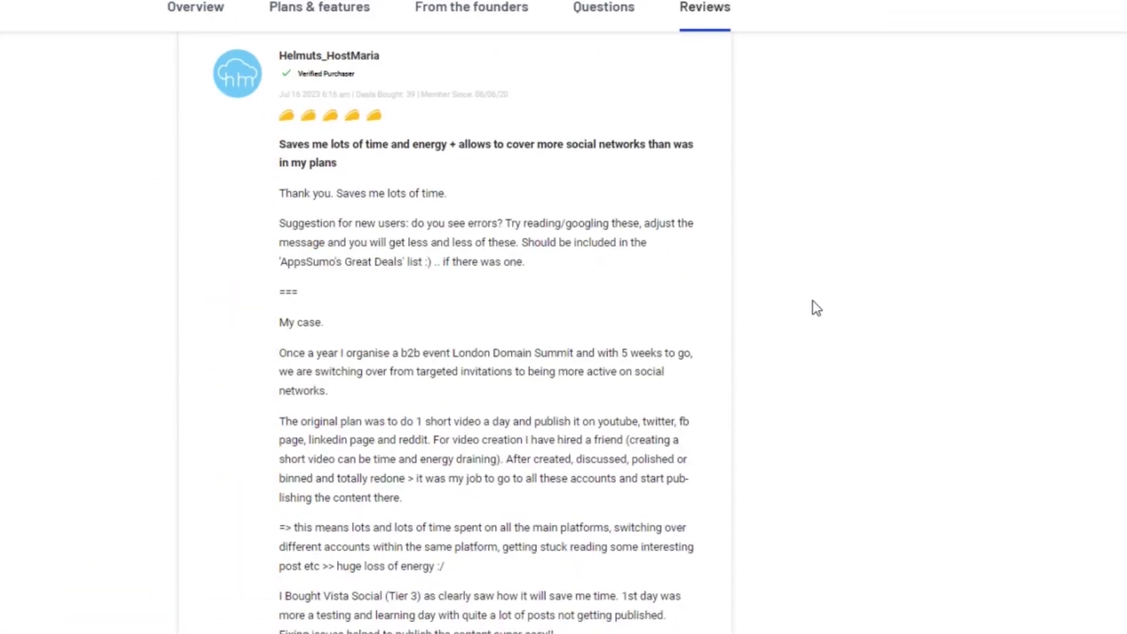
scroll(812, 301, "down", 2)
scroll(813, 300, "down", 5)
scroll(815, 307, "down", 2)
scroll(815, 307, "down", 6)
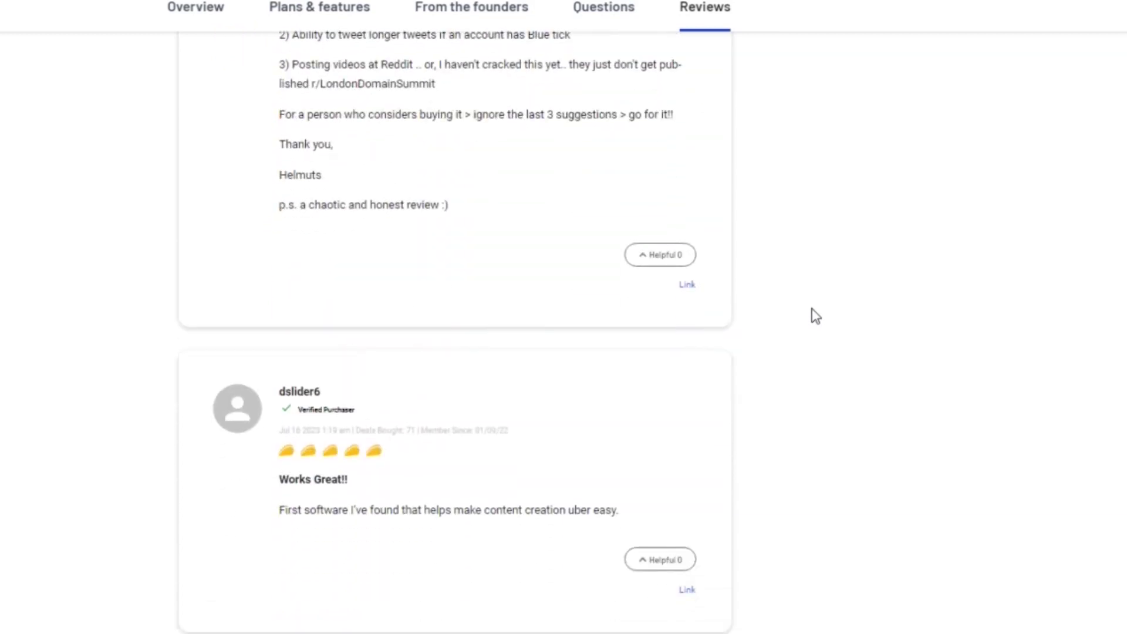
scroll(815, 317, "down", 2)
scroll(815, 317, "down", 4)
scroll(802, 300, "down", 1)
scroll(772, 262, "down", 6)
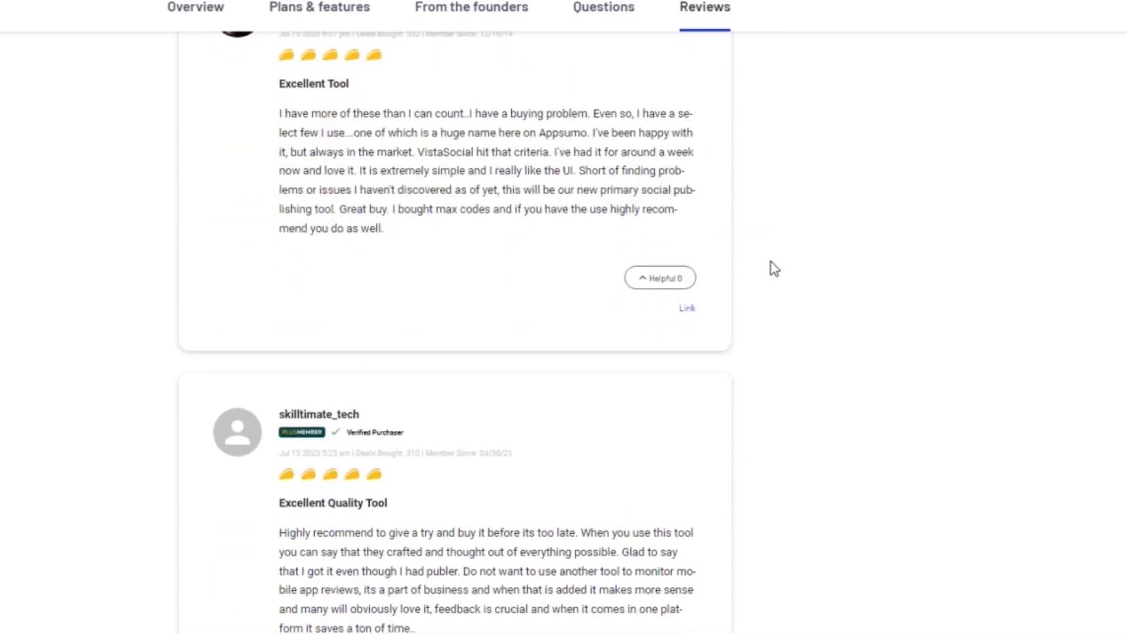
scroll(773, 267, "down", 5)
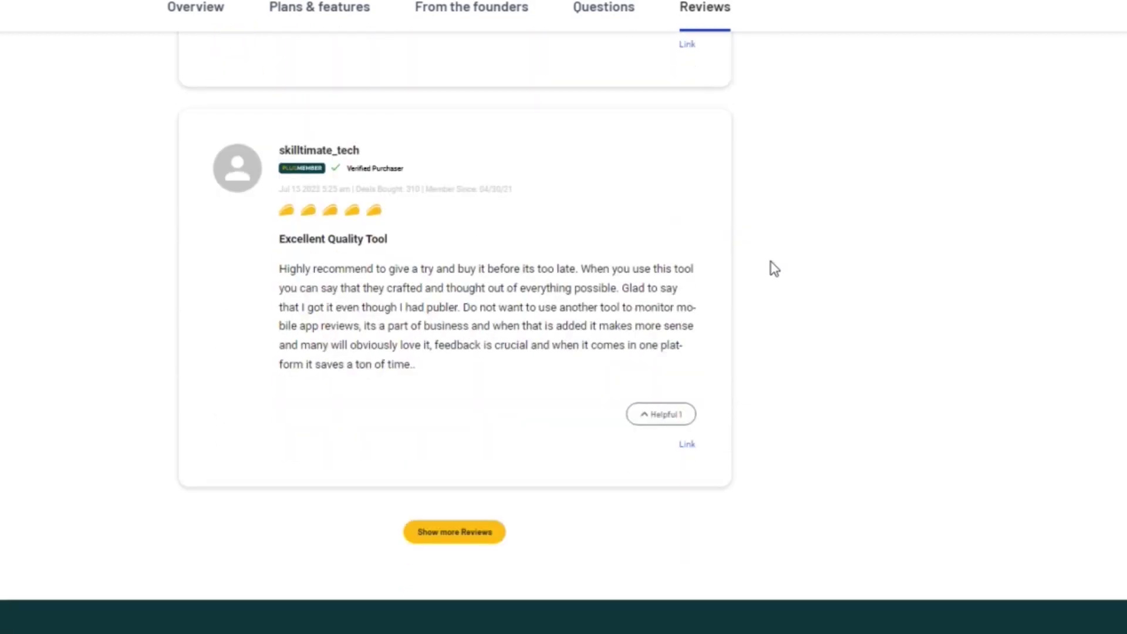
Step: Load two more batches of AppSumo reviews for the Vista Social lifetime deal
left_click(502, 534)
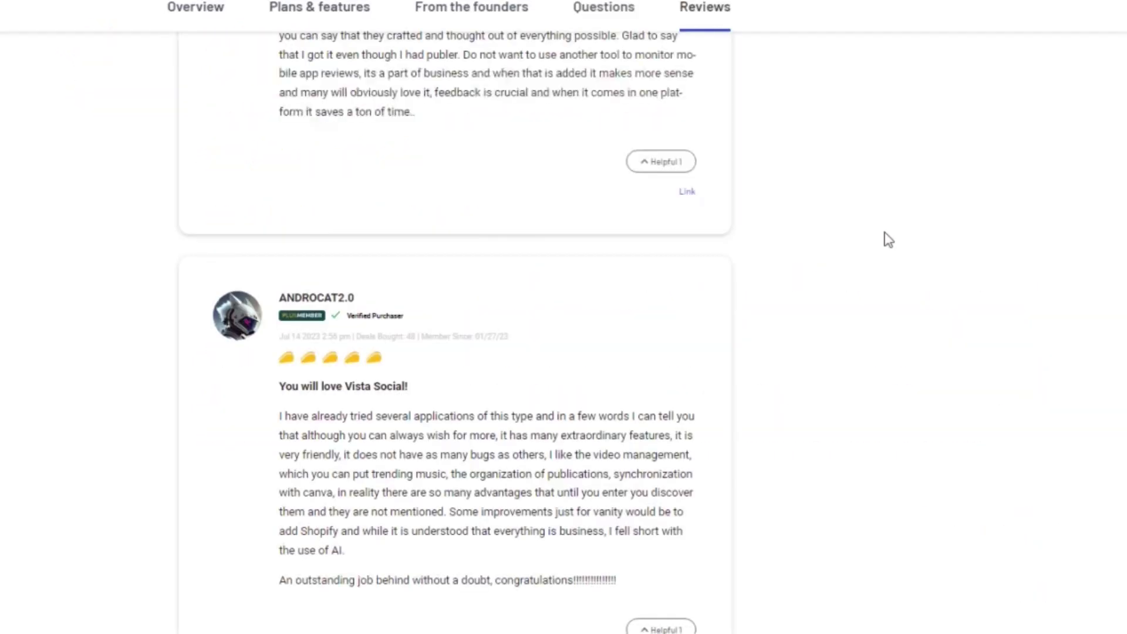
scroll(888, 239, "down", 3)
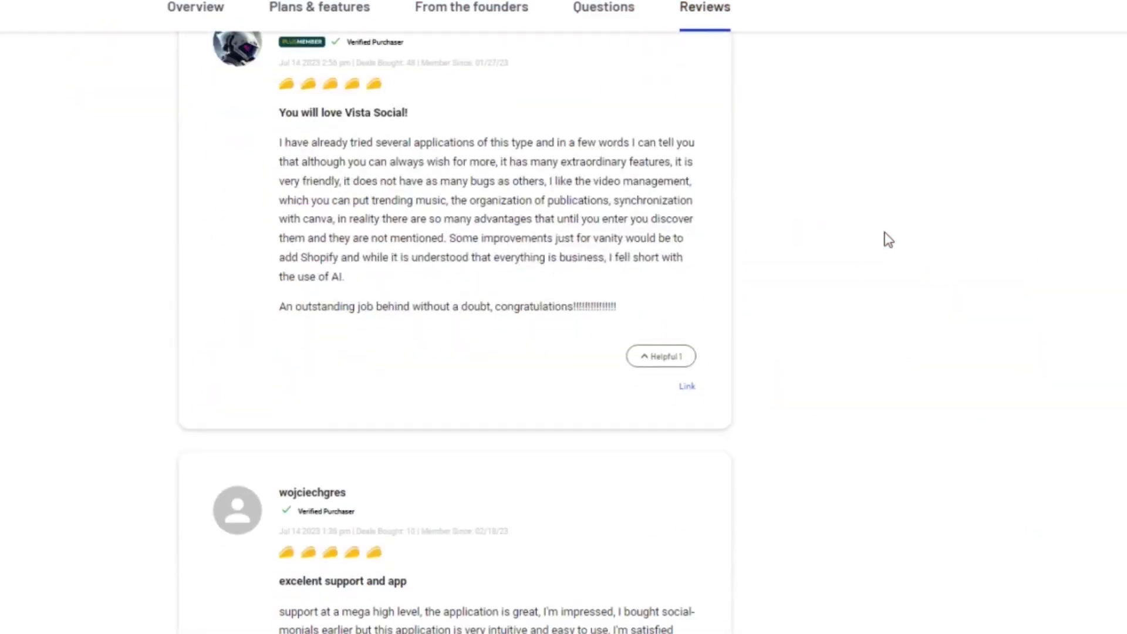
scroll(887, 240, "down", 4)
scroll(887, 240, "down", 3)
scroll(889, 240, "down", 3)
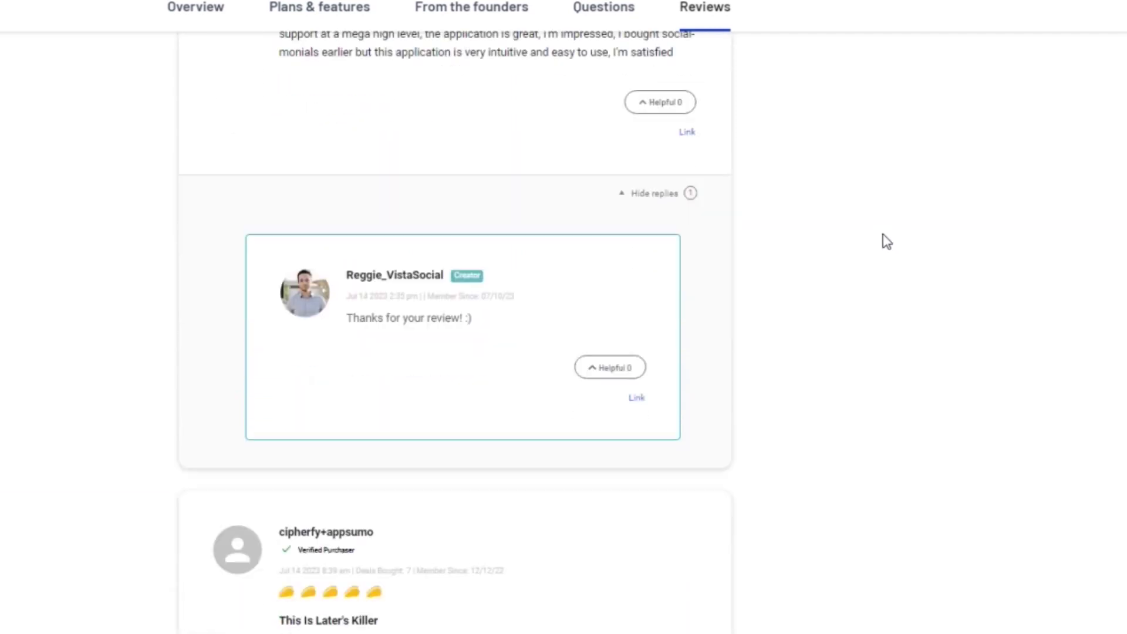
scroll(887, 241, "down", 4)
scroll(887, 242, "down", 1)
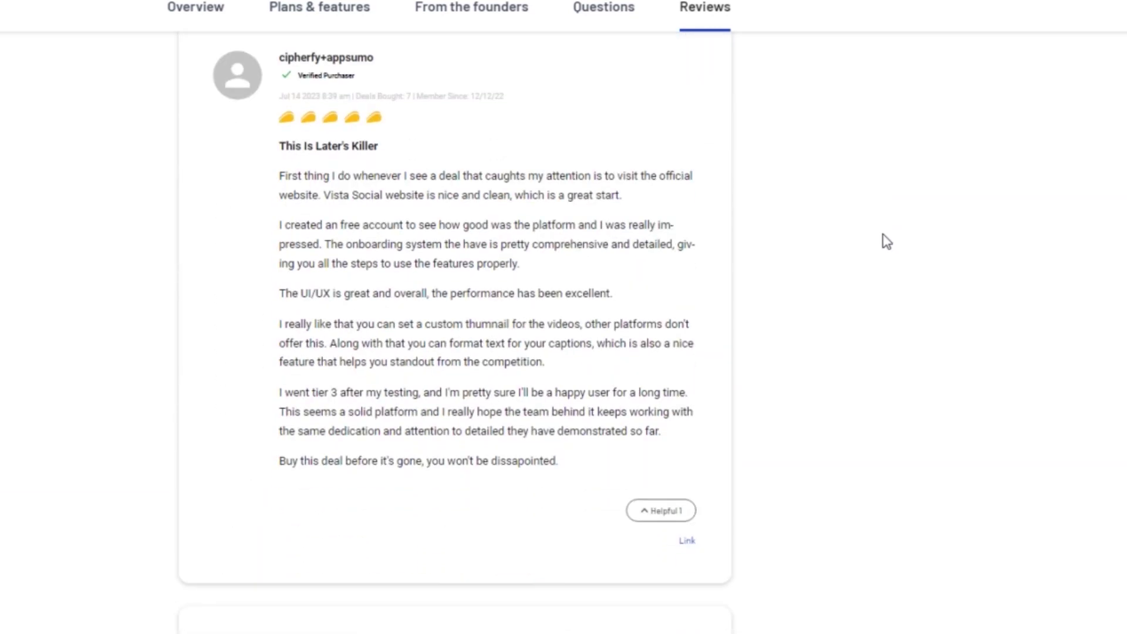
scroll(887, 242, "down", 5)
scroll(887, 242, "down", 2)
scroll(887, 242, "down", 2)
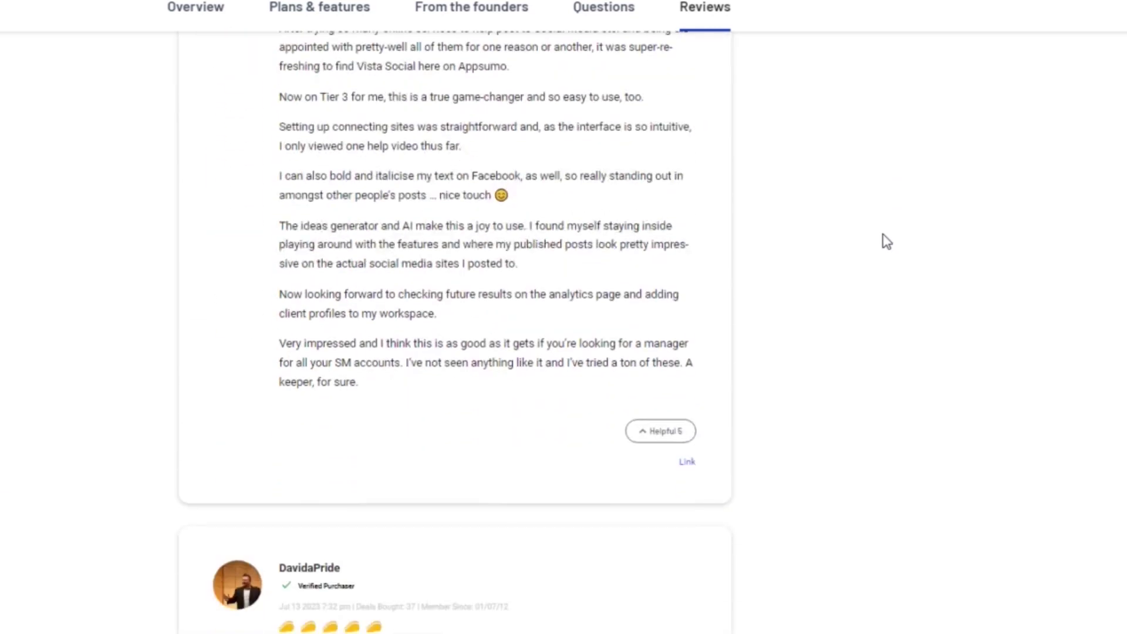
scroll(886, 242, "down", 5)
scroll(868, 265, "up", 2)
left_click(458, 533)
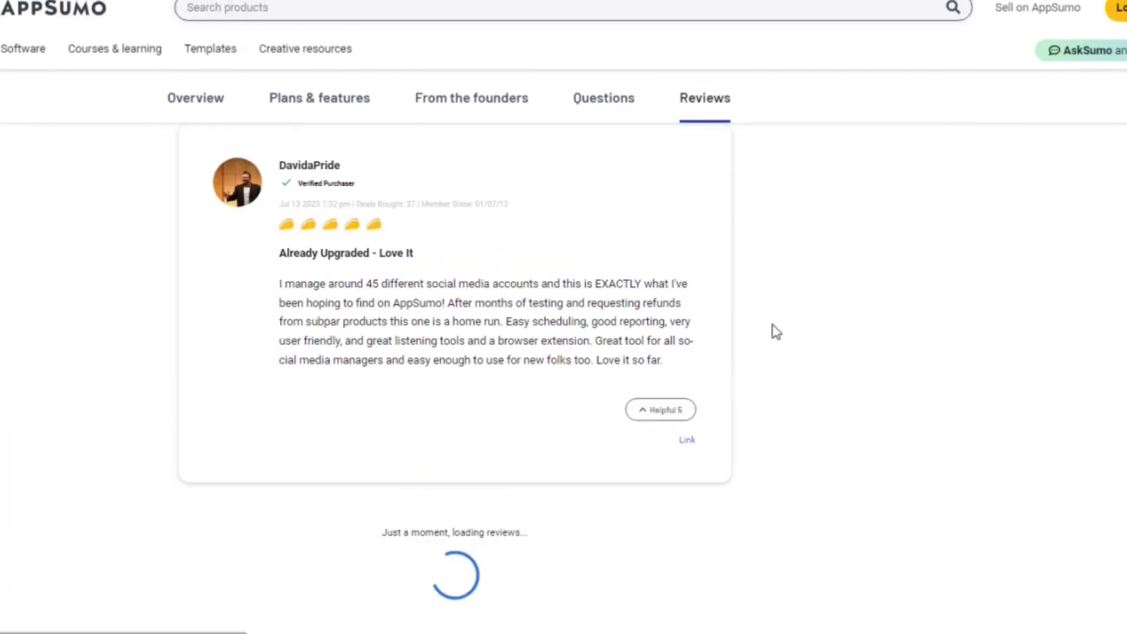
scroll(850, 231, "down", 2)
scroll(850, 231, "down", 2)
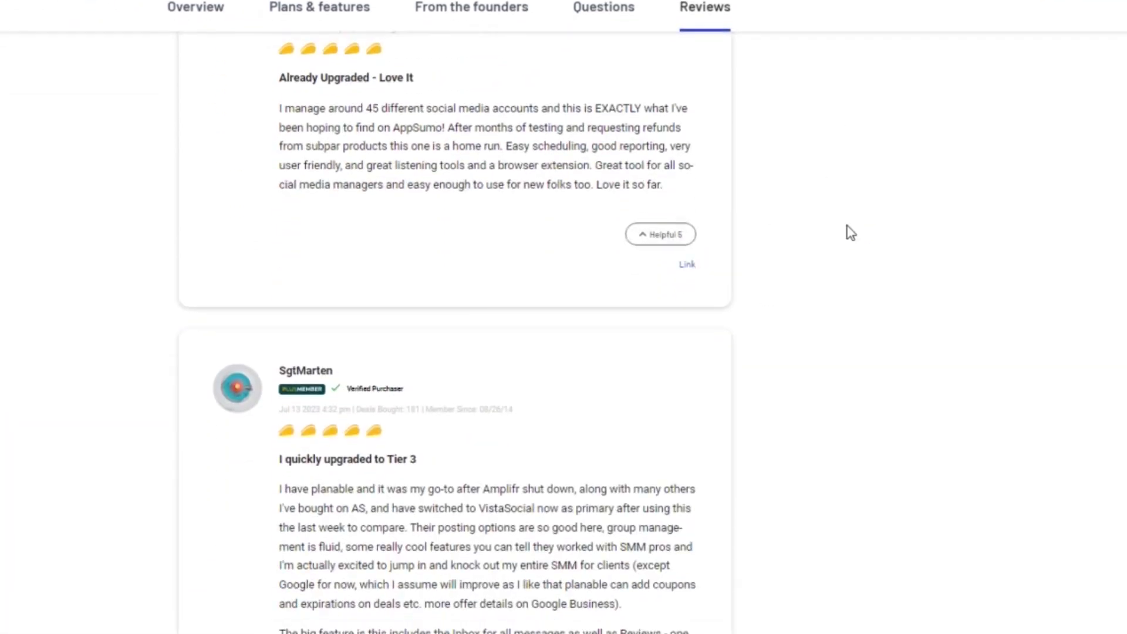
scroll(850, 232, "down", 2)
scroll(849, 232, "down", 2)
scroll(850, 232, "down", 3)
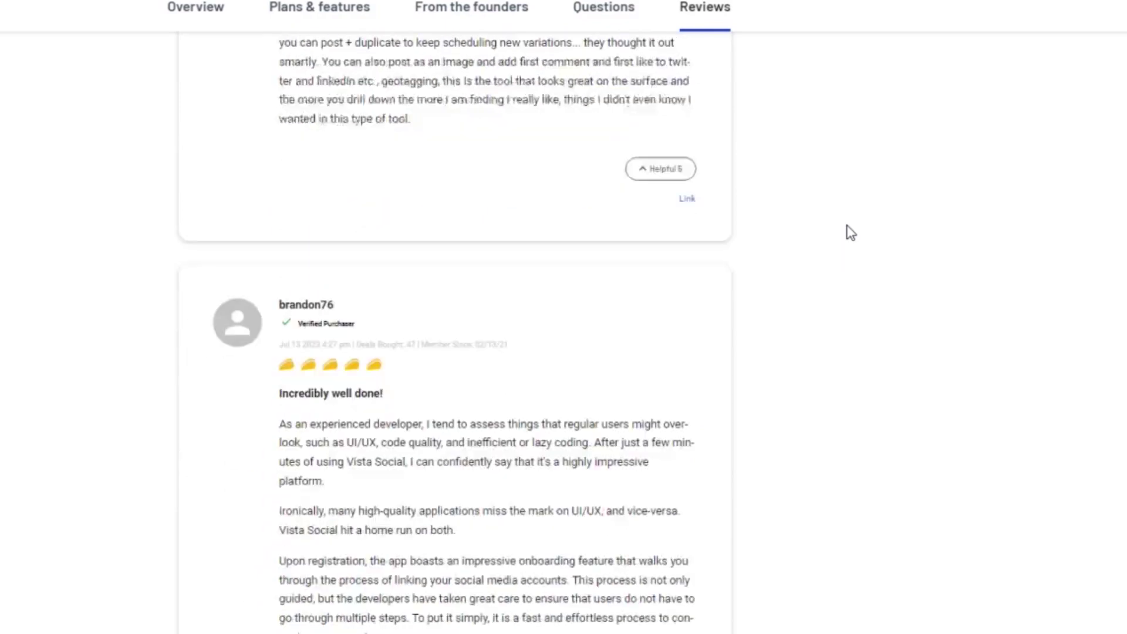
scroll(850, 232, "down", 2)
scroll(850, 232, "down", 2)
scroll(813, 279, "down", 2)
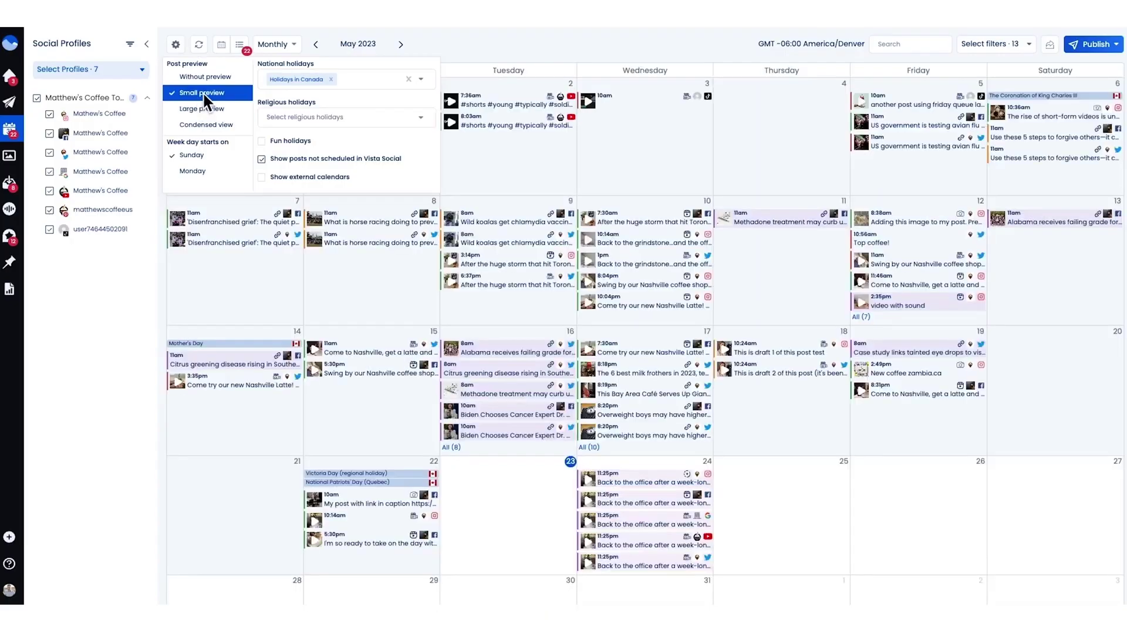
Step: Turn on Fun holidays in calendar settings so they show on the May publishing calendar
left_click(262, 140)
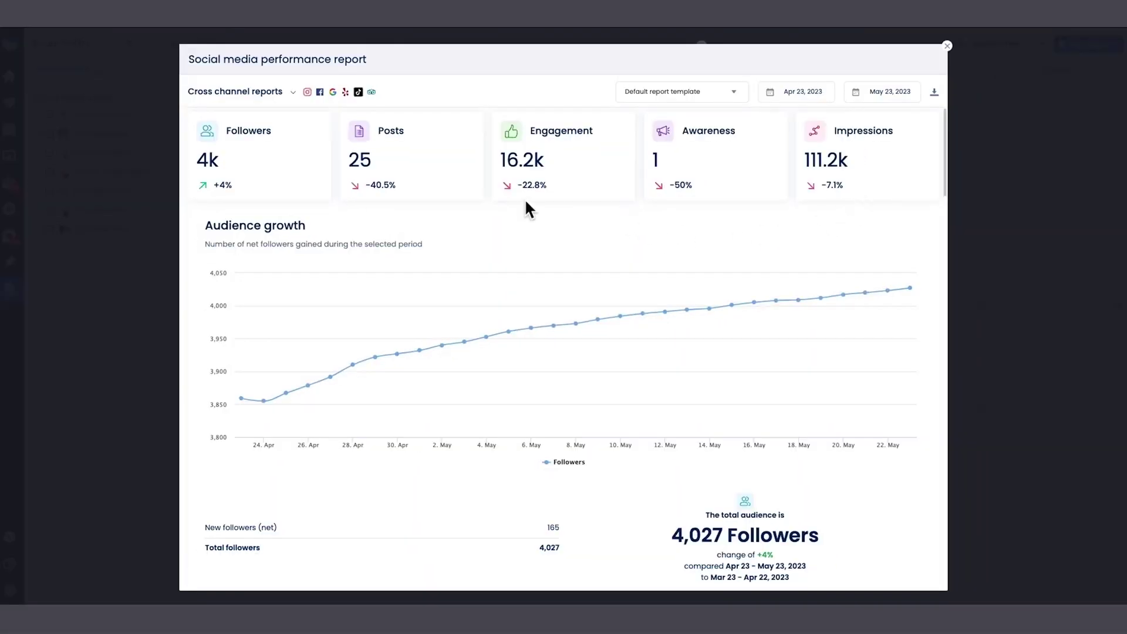
scroll(546, 210, "down", 2)
scroll(599, 258, "down", 6)
scroll(645, 250, "down", 2)
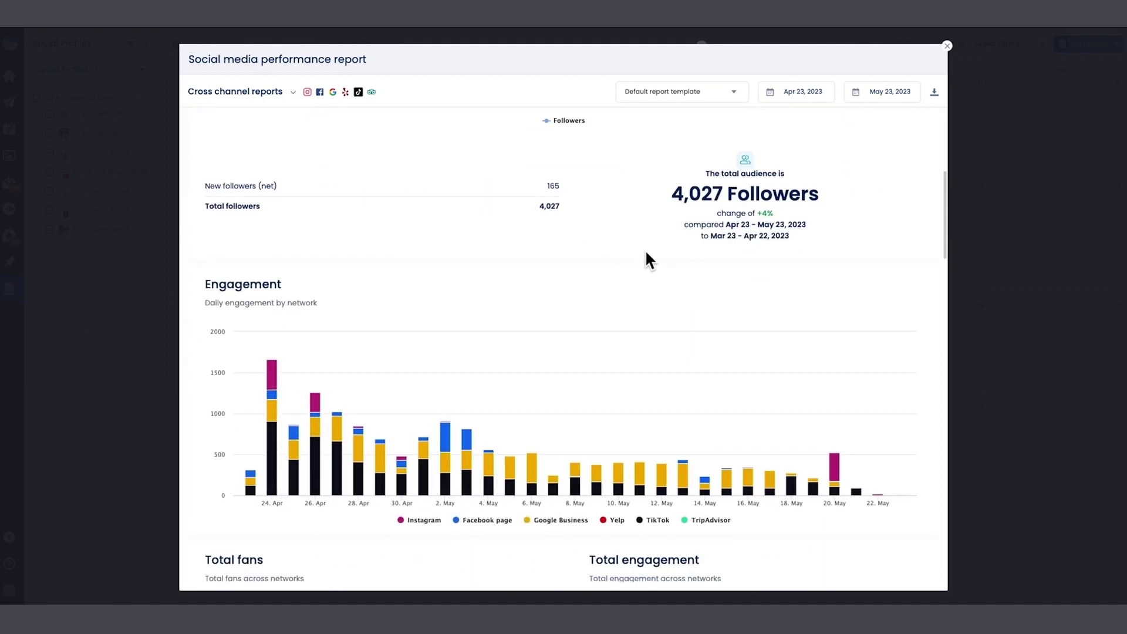
scroll(645, 250, "down", 2)
scroll(644, 249, "down", 1)
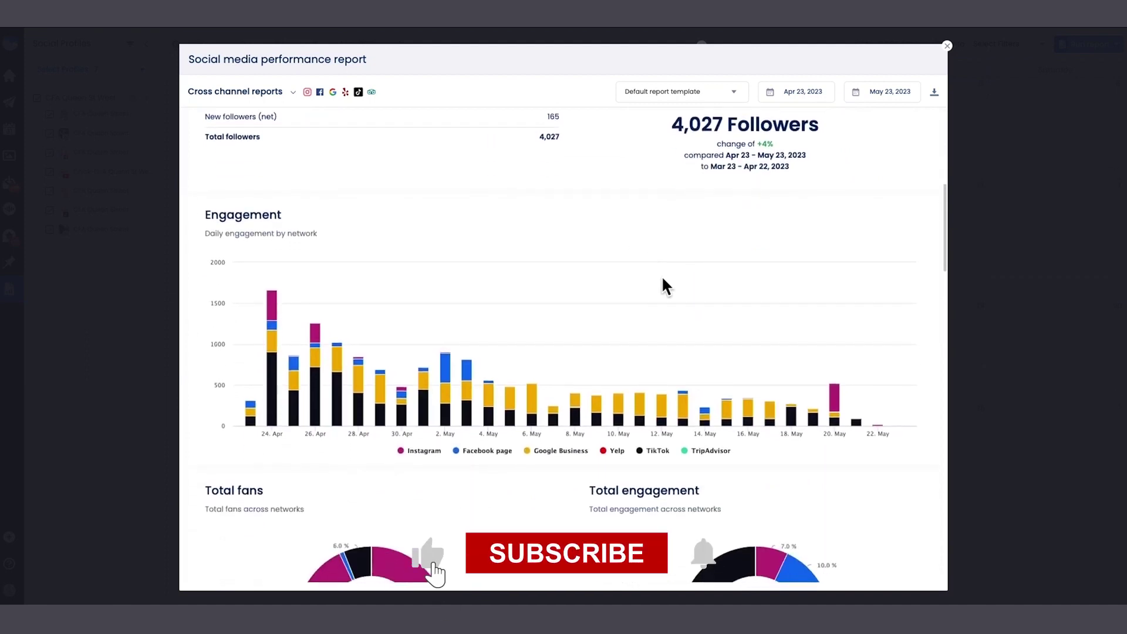
scroll(662, 276, "down", 3)
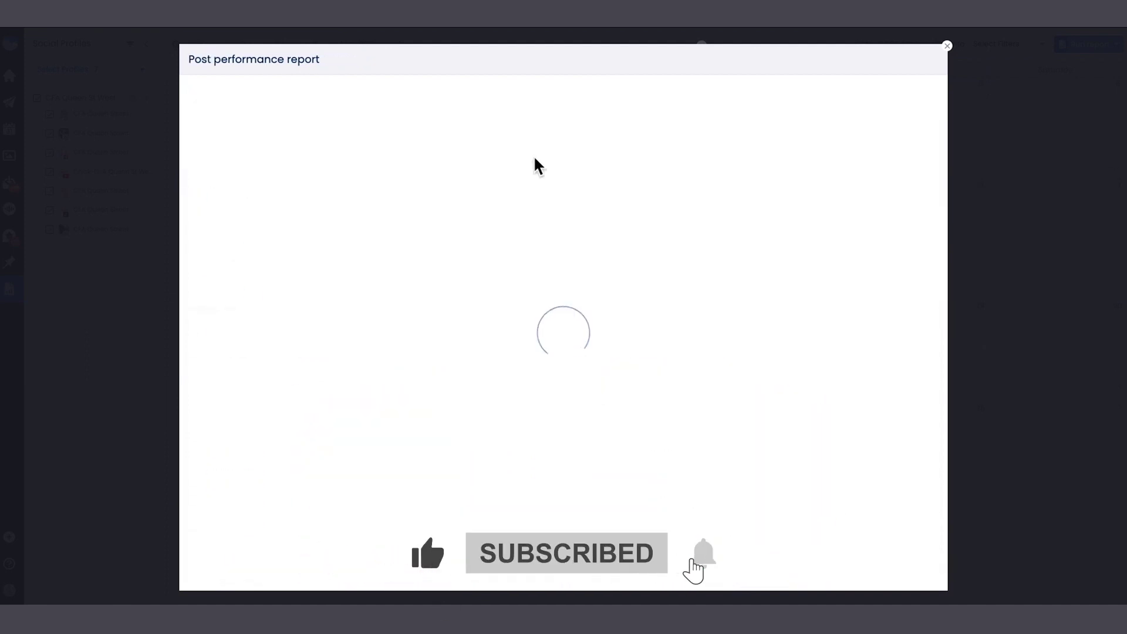
scroll(598, 211, "down", 4)
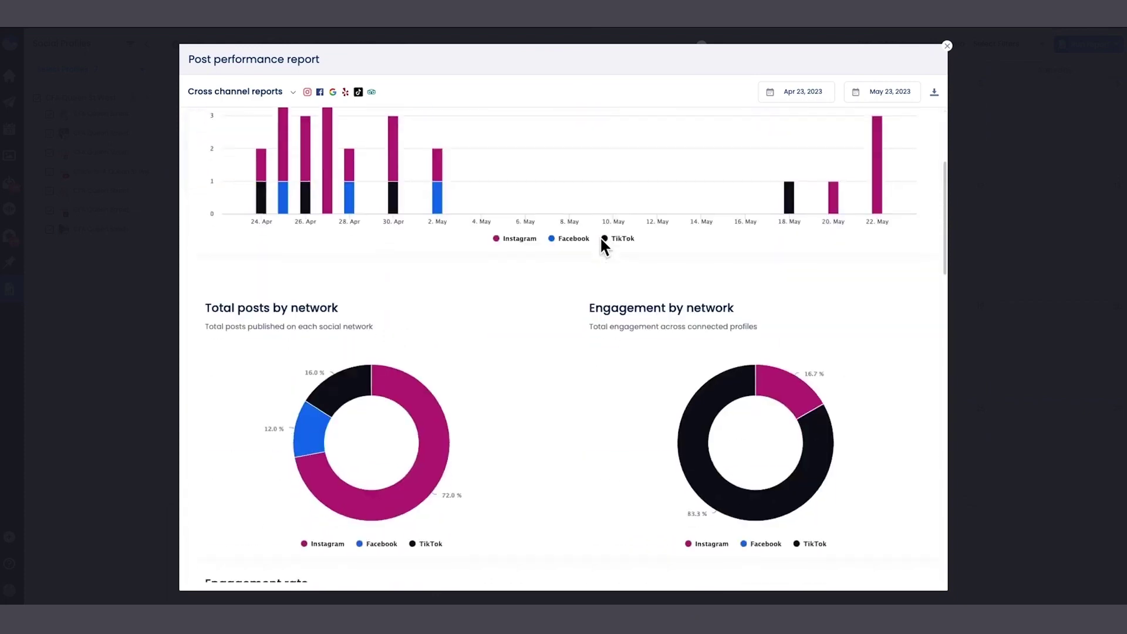
scroll(553, 321, "down", 2)
scroll(550, 323, "down", 2)
scroll(587, 338, "down", 4)
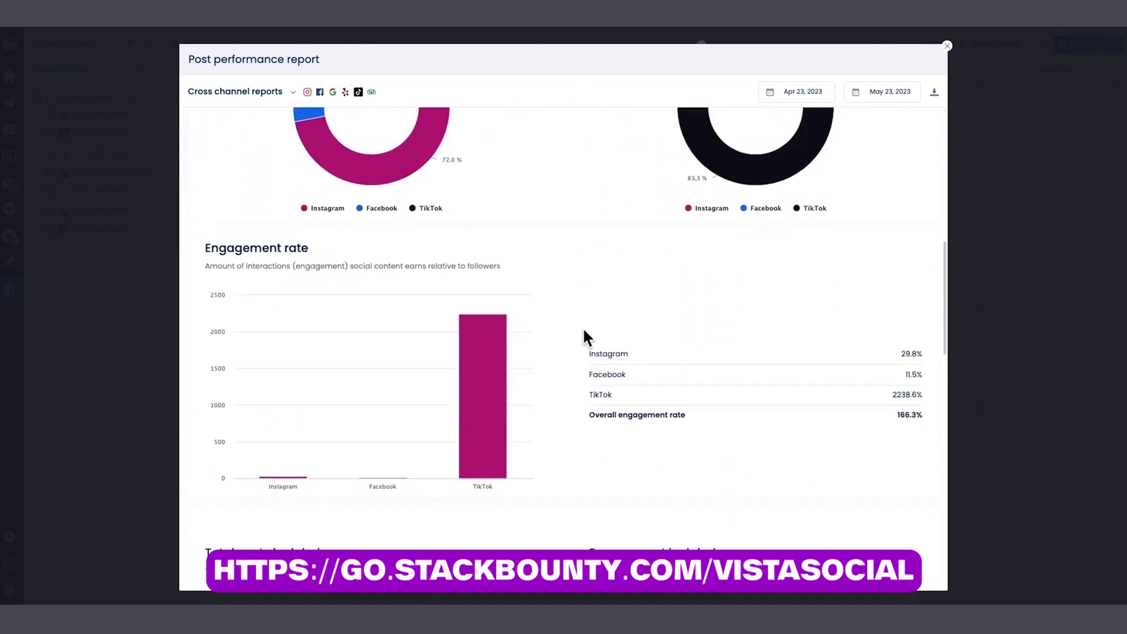
scroll(582, 326, "down", 4)
scroll(579, 328, "down", 1)
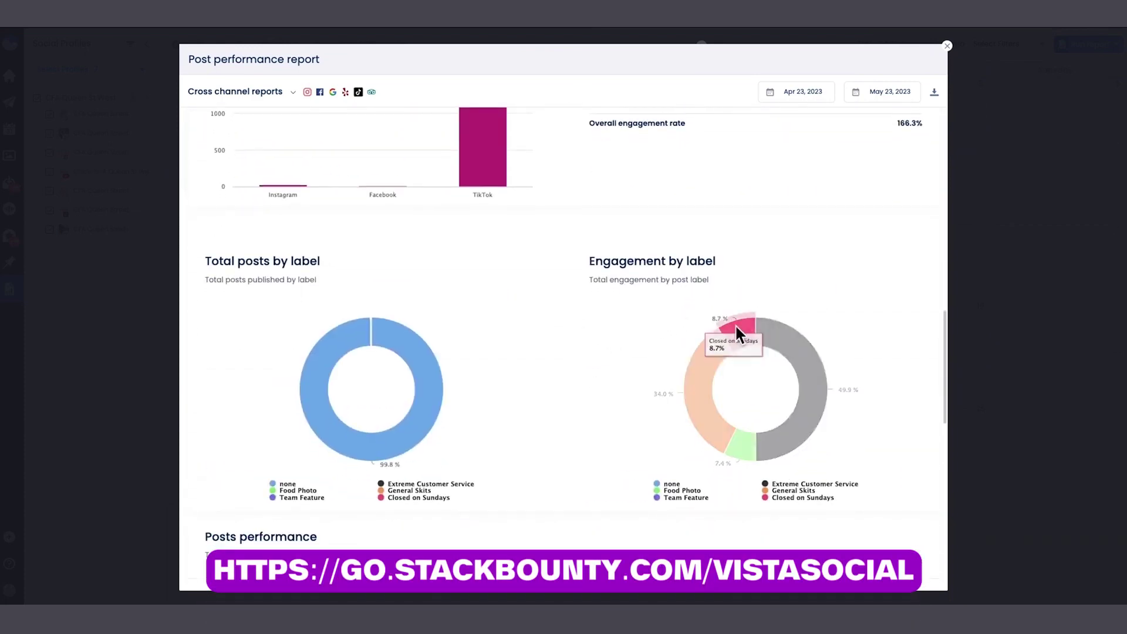